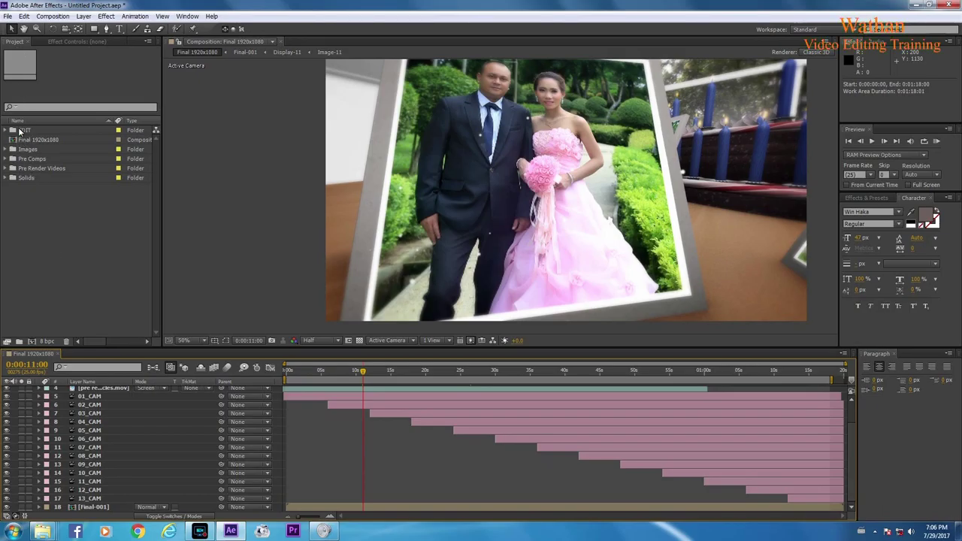
Expand the EDIT folder in the Project panel and select the CAKE TEXT composition.
{"action": "left_click", "coordinate": [24, 132]}
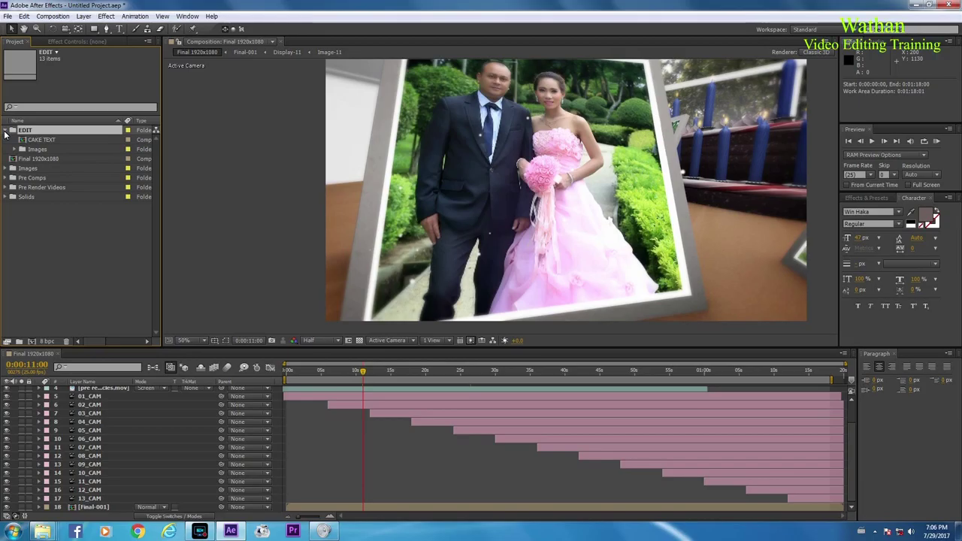
{"action": "left_click", "coordinate": [8, 131]}
{"action": "left_click", "coordinate": [30, 140]}
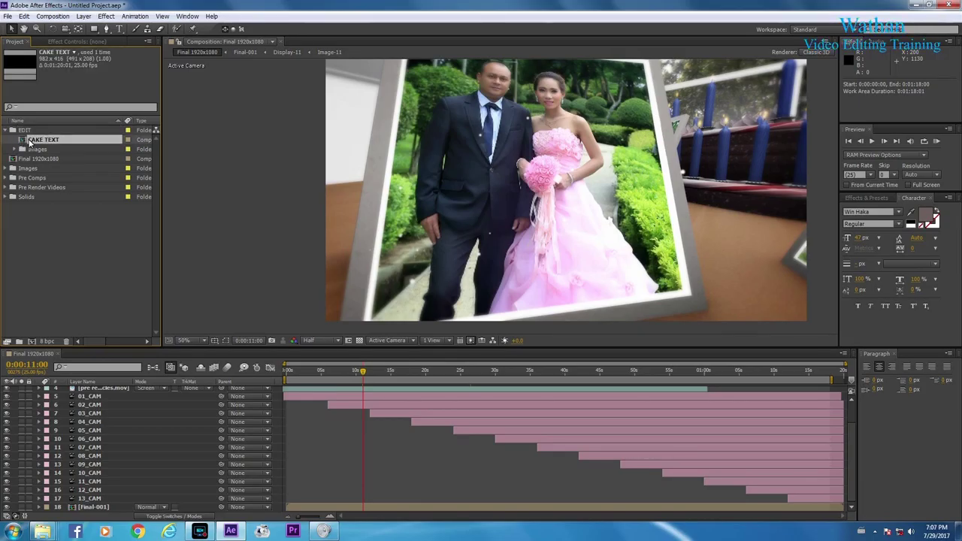
Open CAKE TEXT and select its placeholder birthday text for editing.
{"action": "double_click", "coordinate": [31, 141]}
{"action": "key", "text": "ctrl+a"}
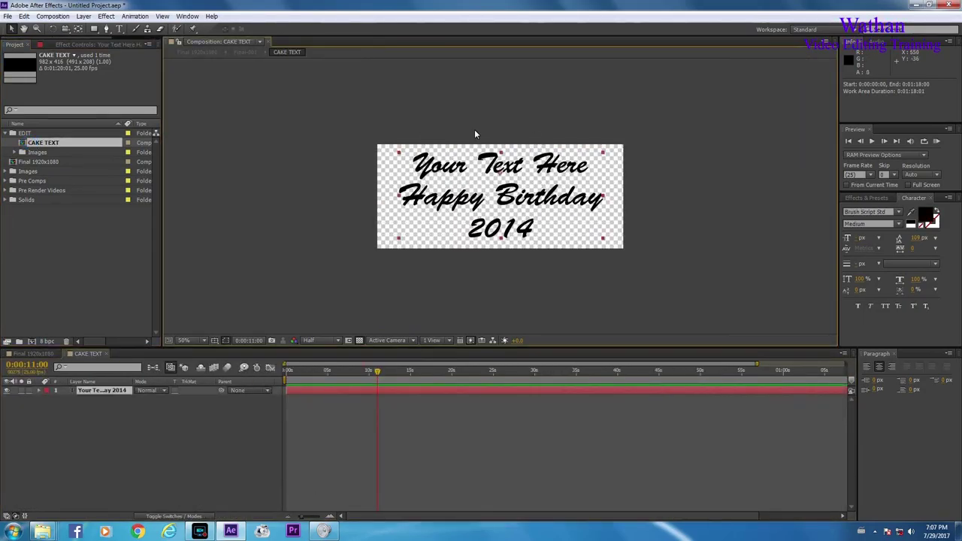
{"action": "left_click", "coordinate": [118, 29]}
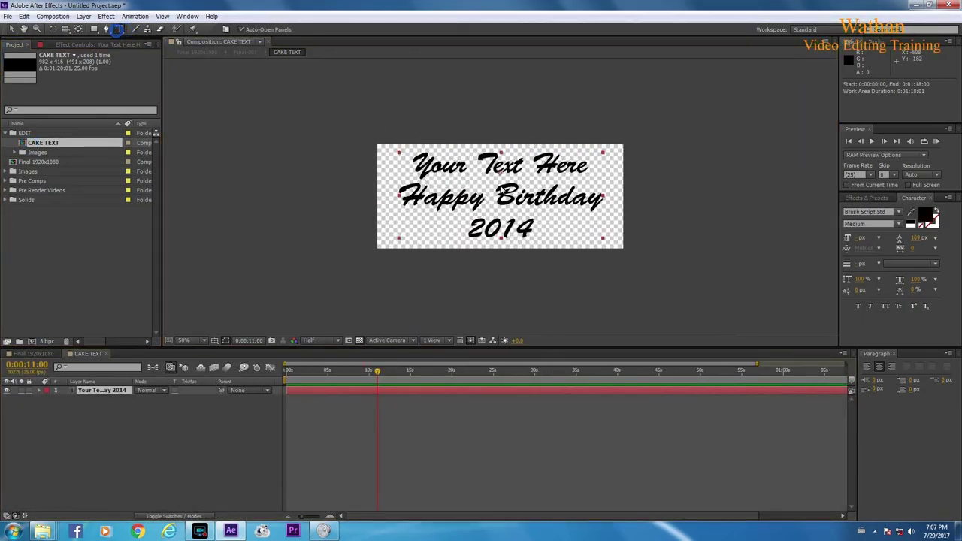
{"action": "left_click_drag", "start_coordinate": [412, 165], "coordinate": [545, 251]}
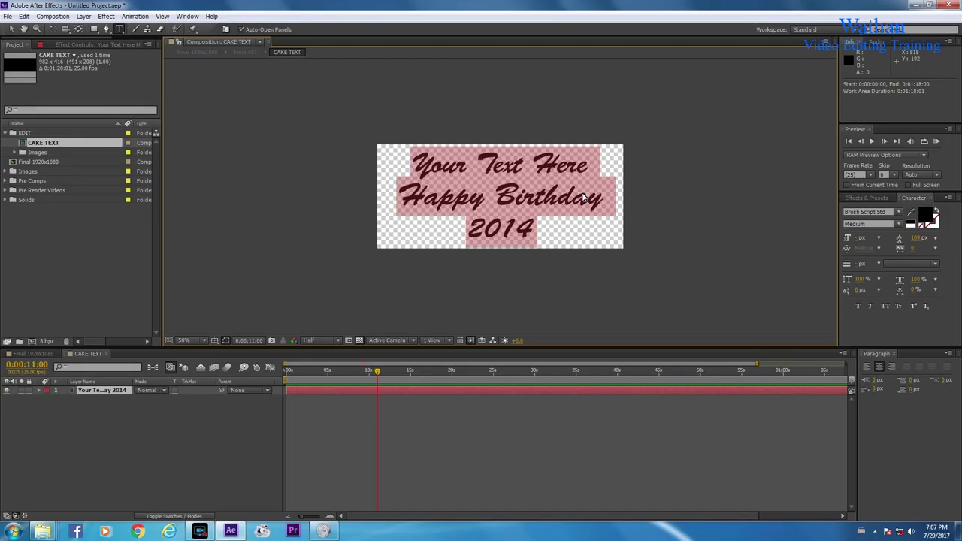
Replace it with three lines: the studio owner's name, 'Wathan', and 'Photo & Video'.
{"action": "type", "text": "K"}
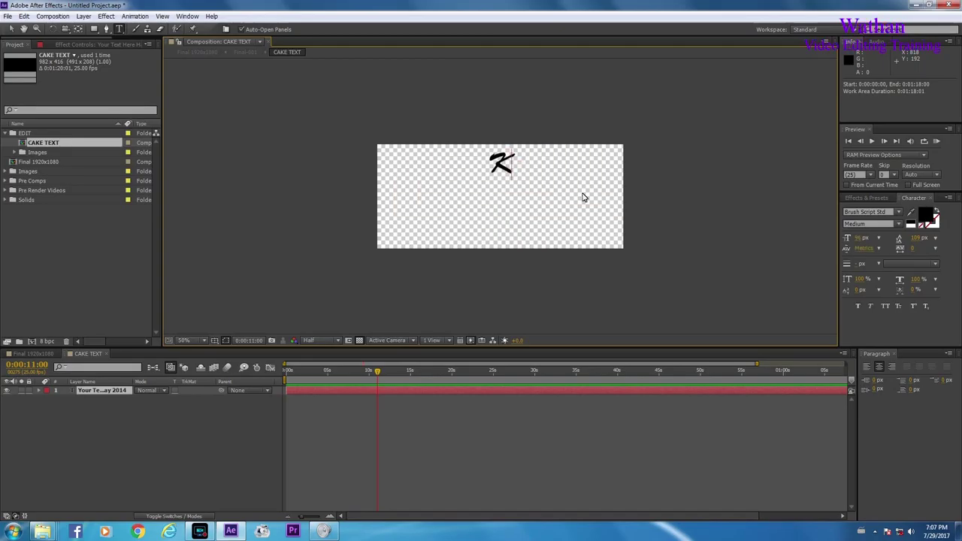
{"action": "type", "text": "o Lwin "}
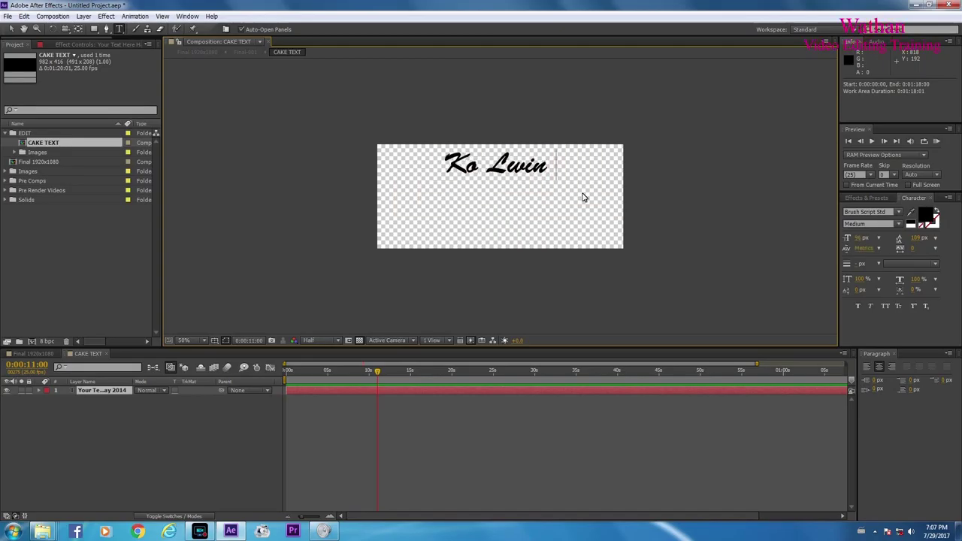
{"action": "type", "text": "Oo"}
{"action": "key", "text": "Return"}
{"action": "type", "text": "Wa"}
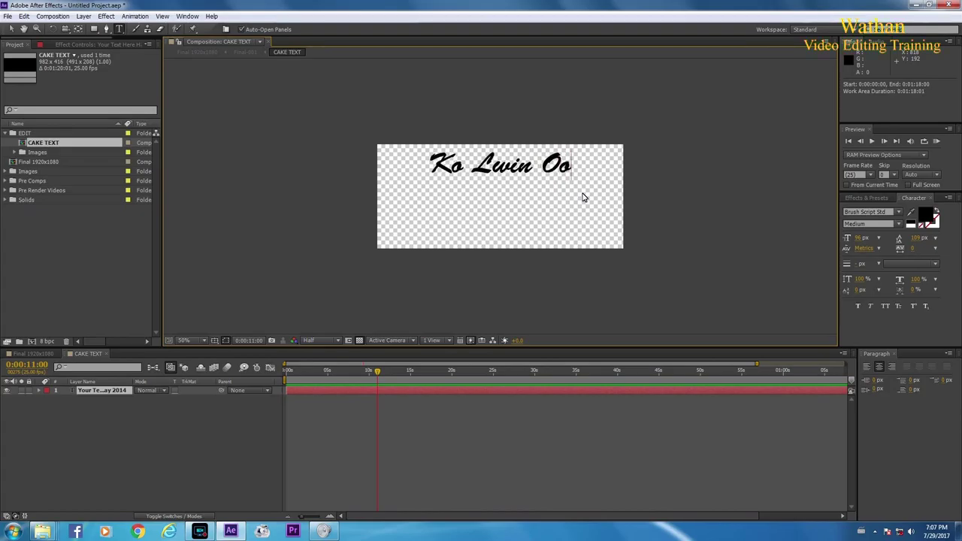
{"action": "type", "text": "than"}
{"action": "key", "text": "Return"}
{"action": "type", "text": "Pho"}
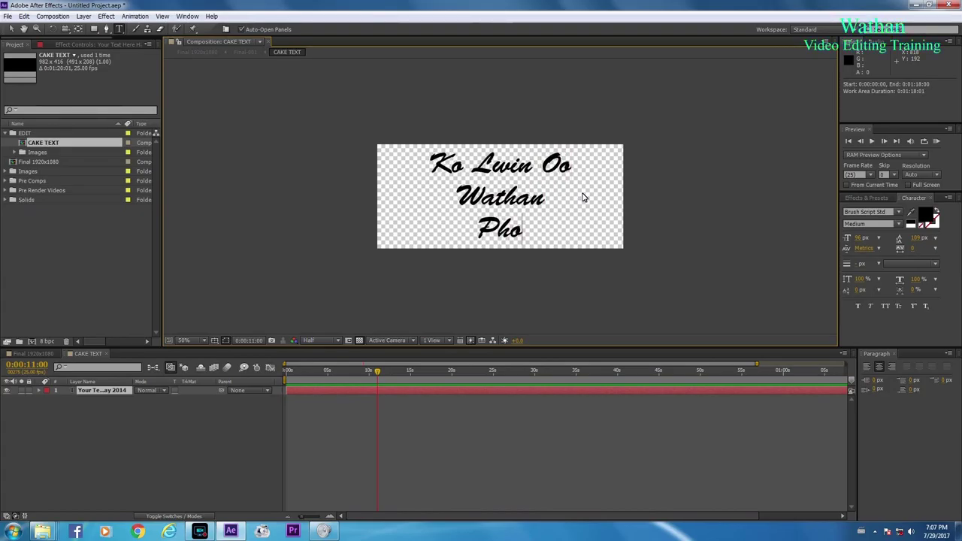
{"action": "type", "text": "to & Video"}
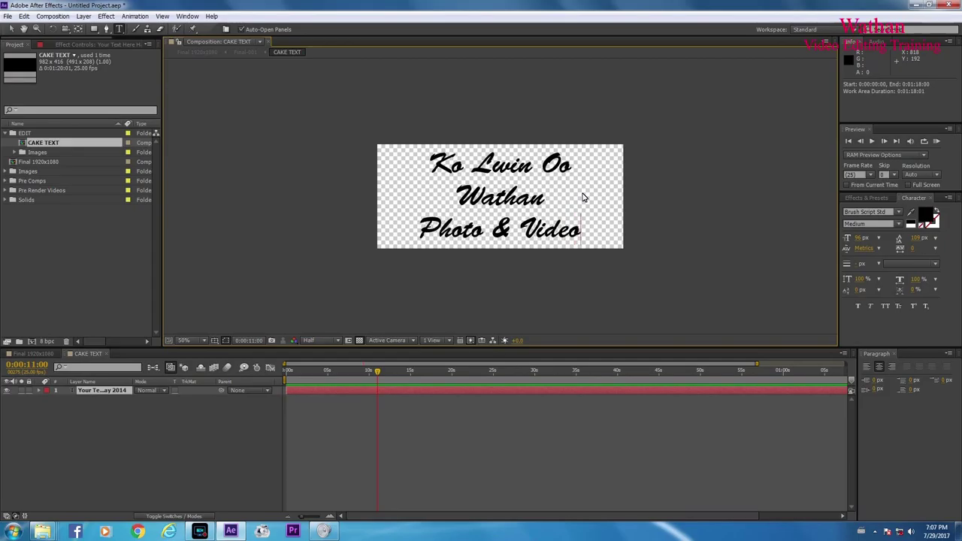
{"action": "left_click", "coordinate": [501, 195]}
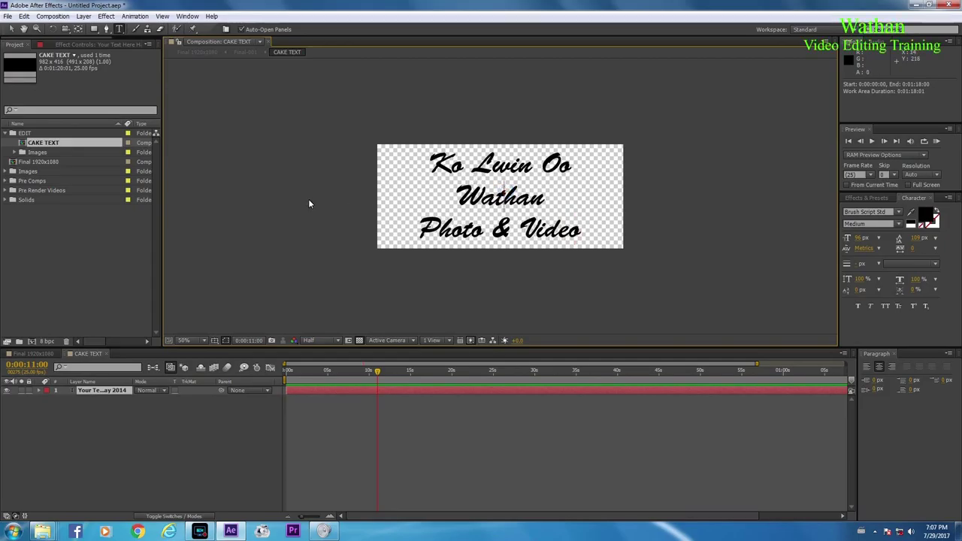
Expand the Images folder and open compositions Image-01 through Image-11 together.
{"action": "left_click", "coordinate": [15, 153]}
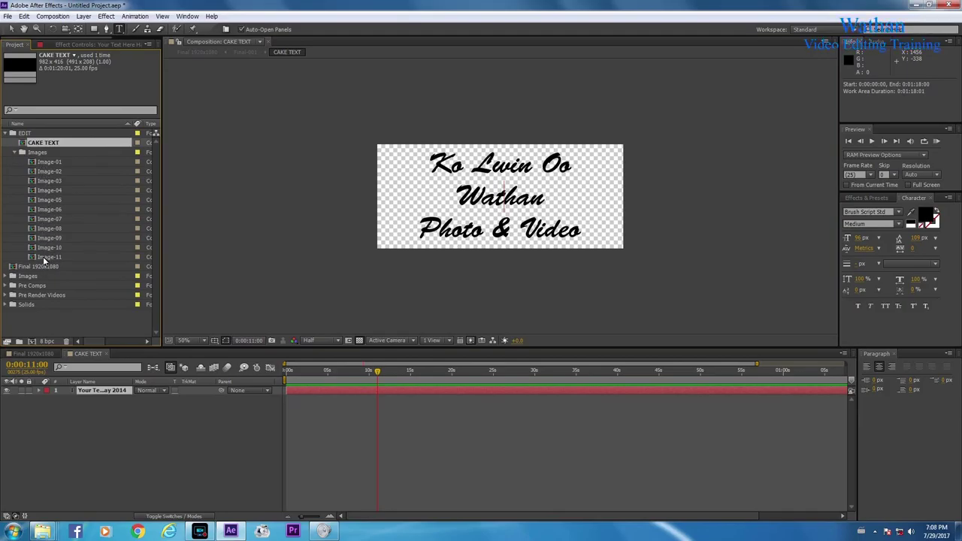
{"action": "left_click_drag", "start_coordinate": [44, 261], "coordinate": [6, 159]}
{"action": "left_click", "coordinate": [5, 276]}
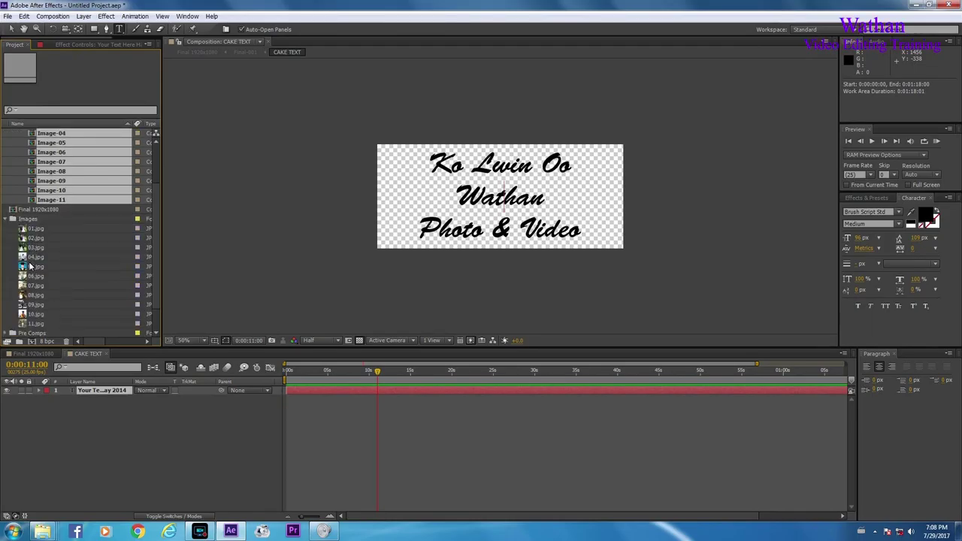
{"action": "left_click", "coordinate": [4, 219]}
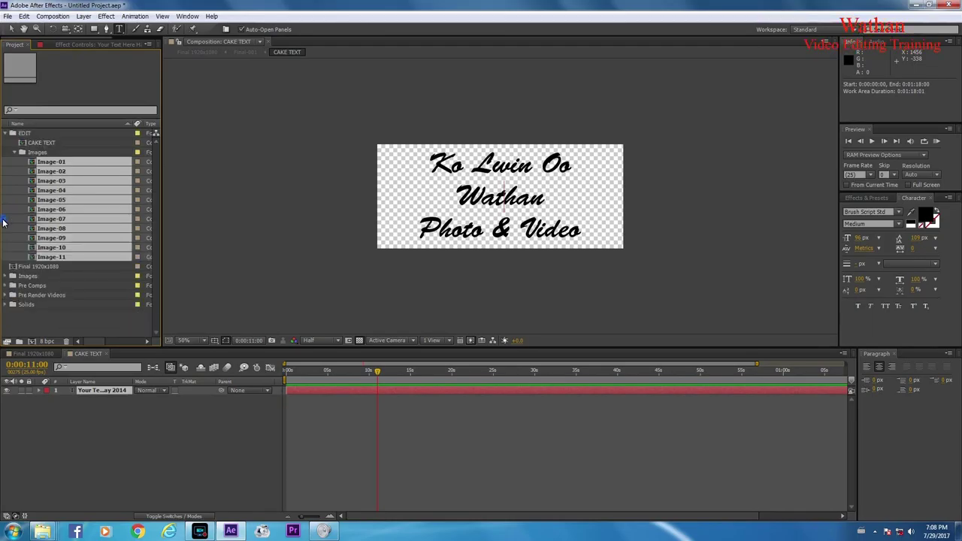
{"action": "double_click", "coordinate": [32, 164]}
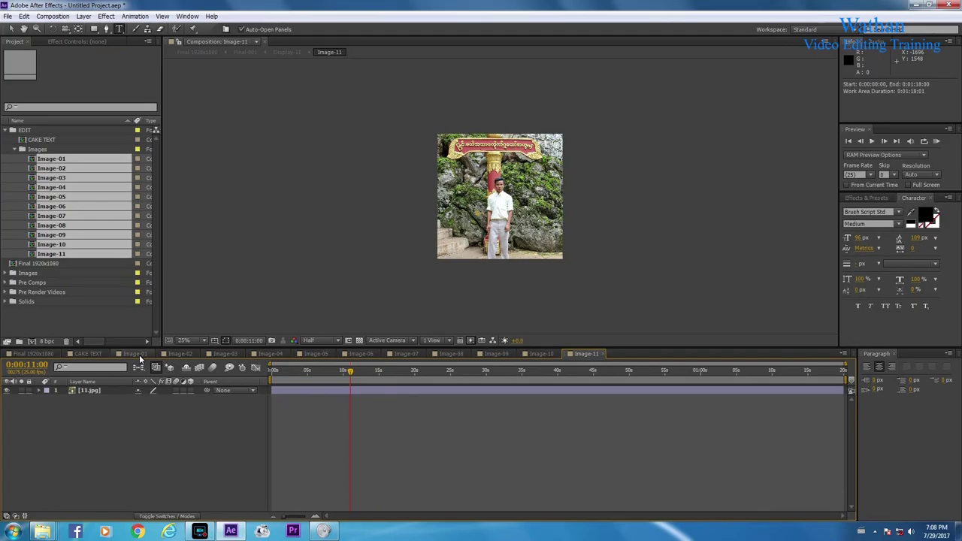
Look through the Image-01 to Image-07 comps in turn, ending back on Image-01.
{"action": "left_click", "coordinate": [135, 353]}
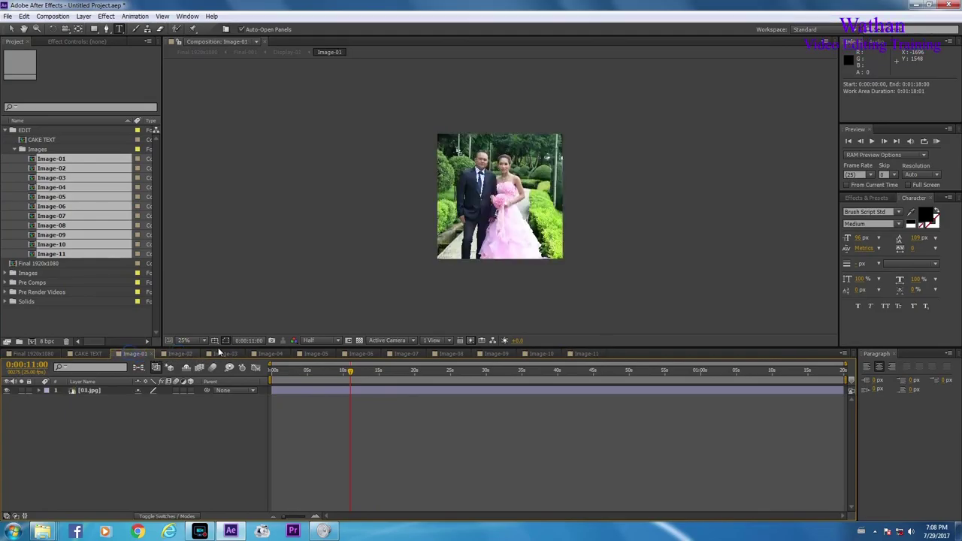
{"action": "left_click", "coordinate": [181, 354]}
{"action": "left_click", "coordinate": [229, 355]}
{"action": "left_click", "coordinate": [275, 354]}
{"action": "left_click", "coordinate": [316, 355]}
{"action": "left_click", "coordinate": [360, 354]}
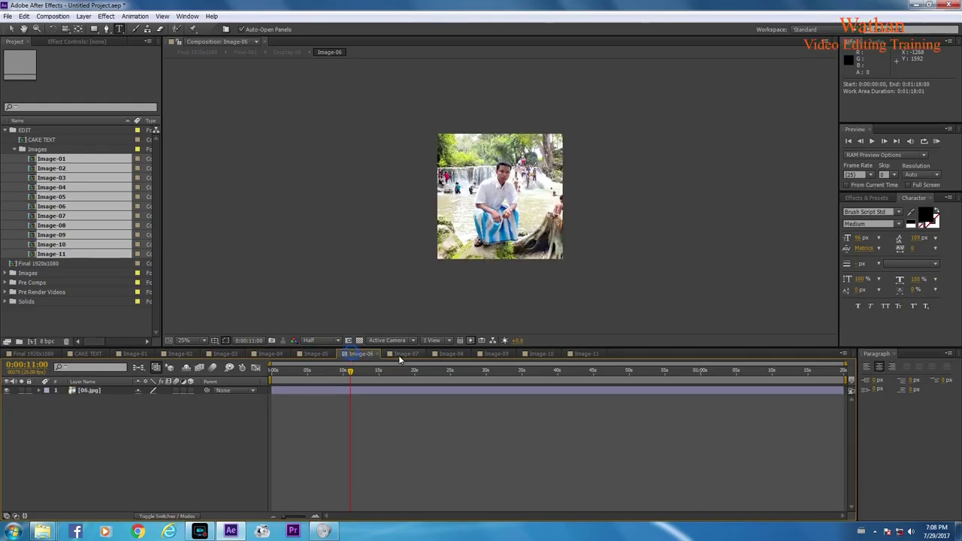
{"action": "left_click", "coordinate": [402, 353]}
{"action": "left_click", "coordinate": [134, 354]}
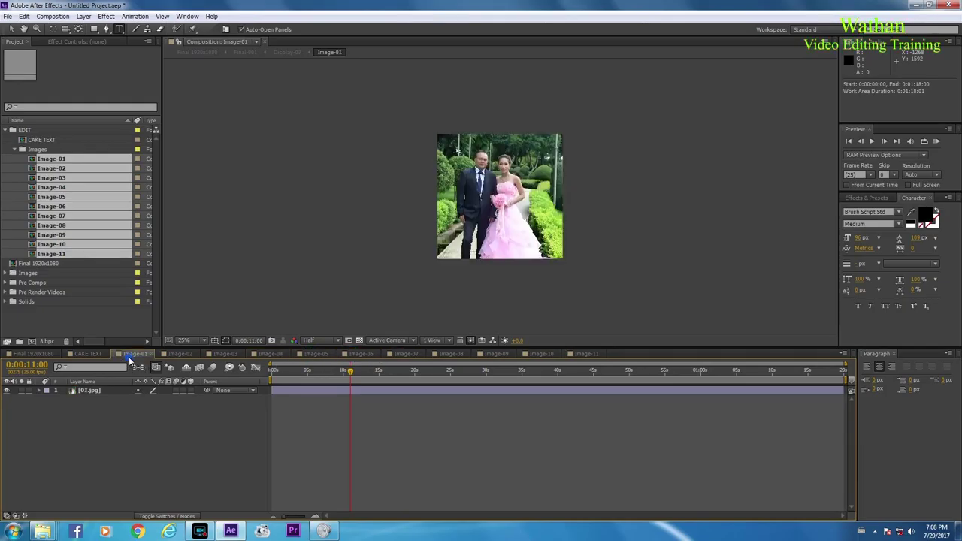
{"action": "left_click", "coordinate": [131, 329]}
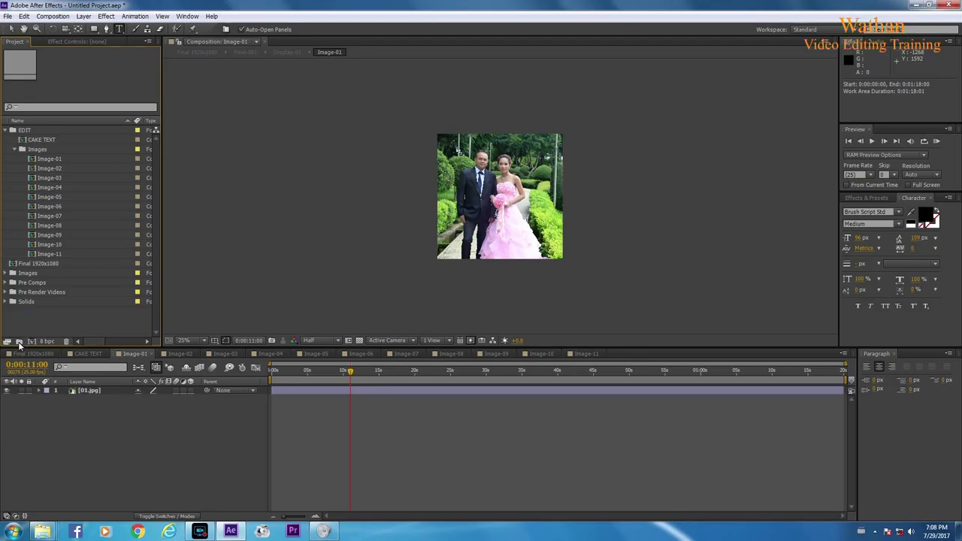
Create a new project folder named Video.
{"action": "left_click", "coordinate": [19, 342]}
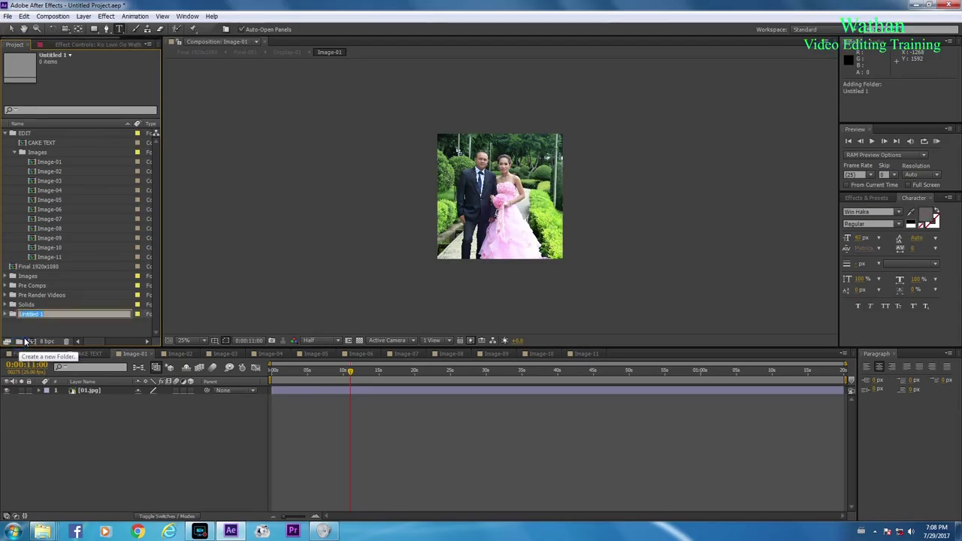
{"action": "type", "text": "W"}
{"action": "type", "text": "ideo"}
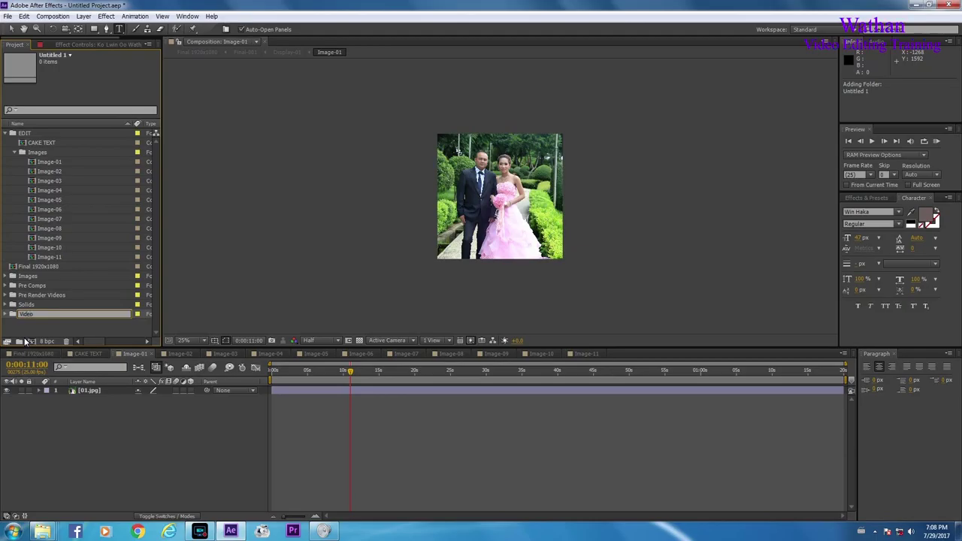
{"action": "left_click", "coordinate": [27, 326]}
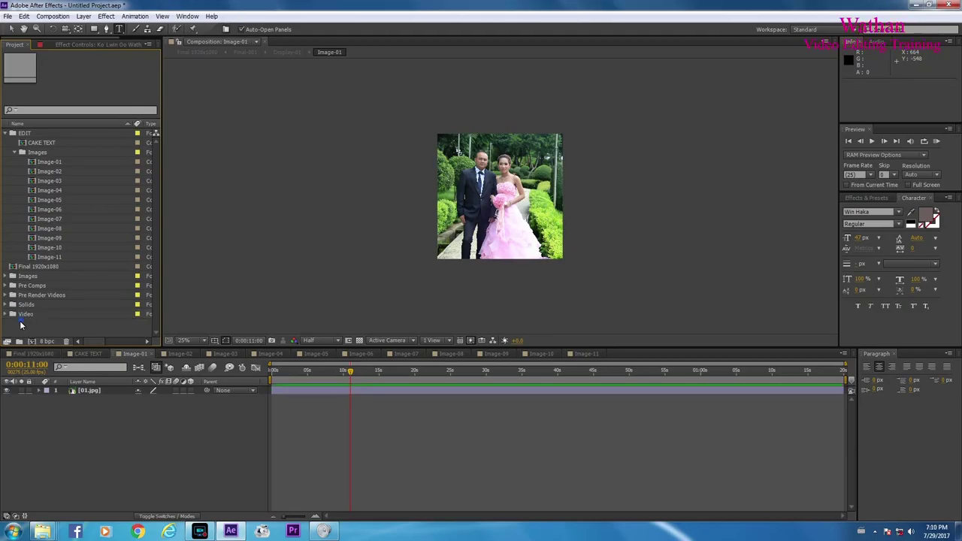
Import all clips from Desktop > Video, starting with 00207.MTS, into the Video folder.
{"action": "left_click", "coordinate": [24, 314]}
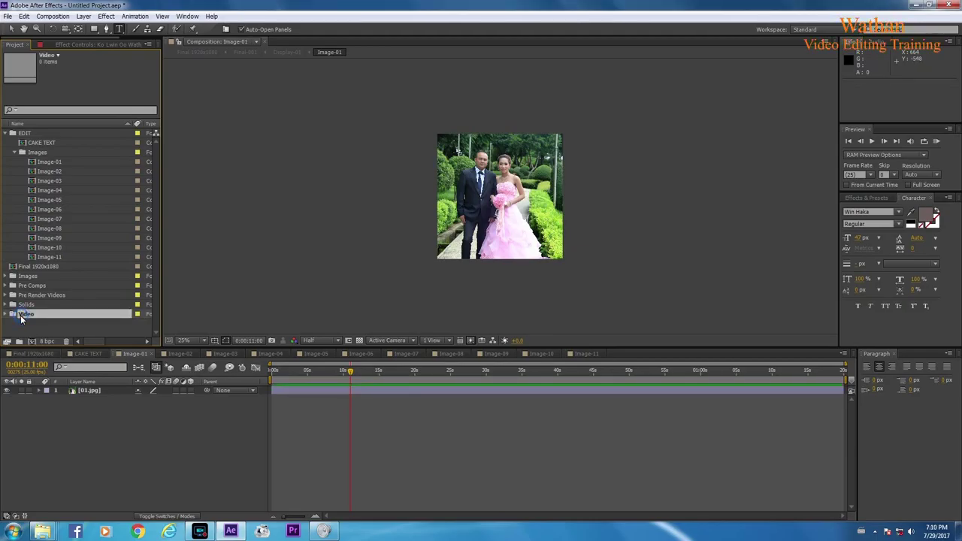
{"action": "double_click", "coordinate": [21, 319]}
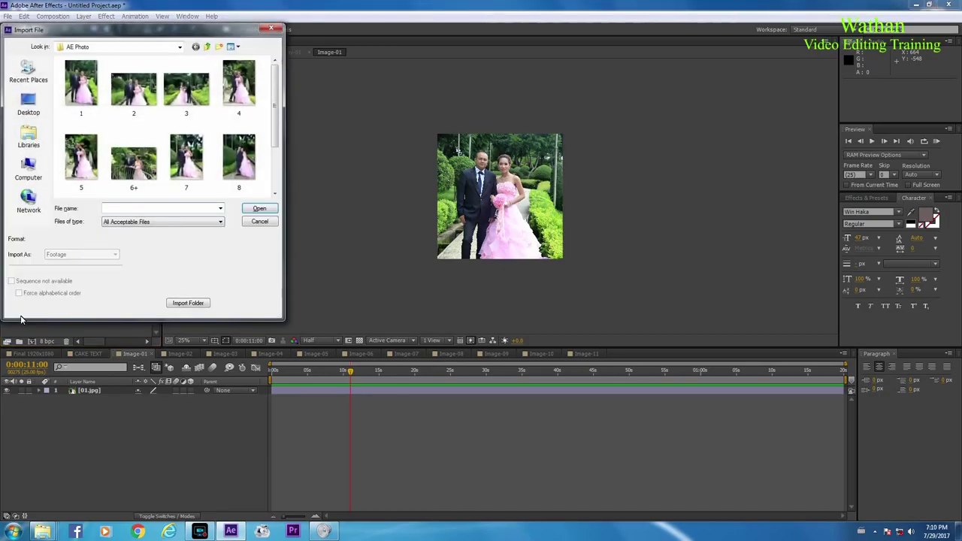
{"action": "left_click", "coordinate": [29, 105]}
{"action": "scroll", "coordinate": [274, 109], "scroll_direction": "down", "scroll_amount": 5}
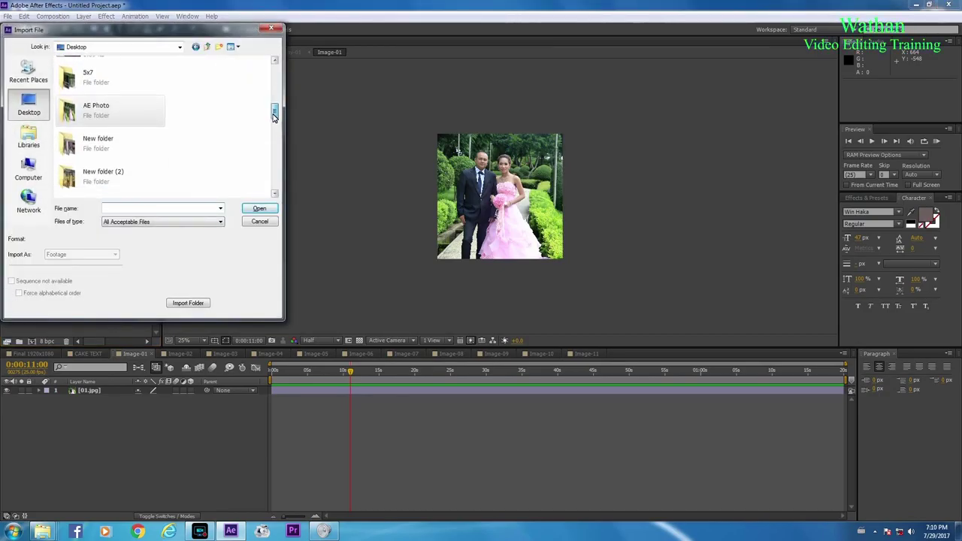
{"action": "left_click", "coordinate": [95, 142]}
{"action": "double_click", "coordinate": [95, 143]}
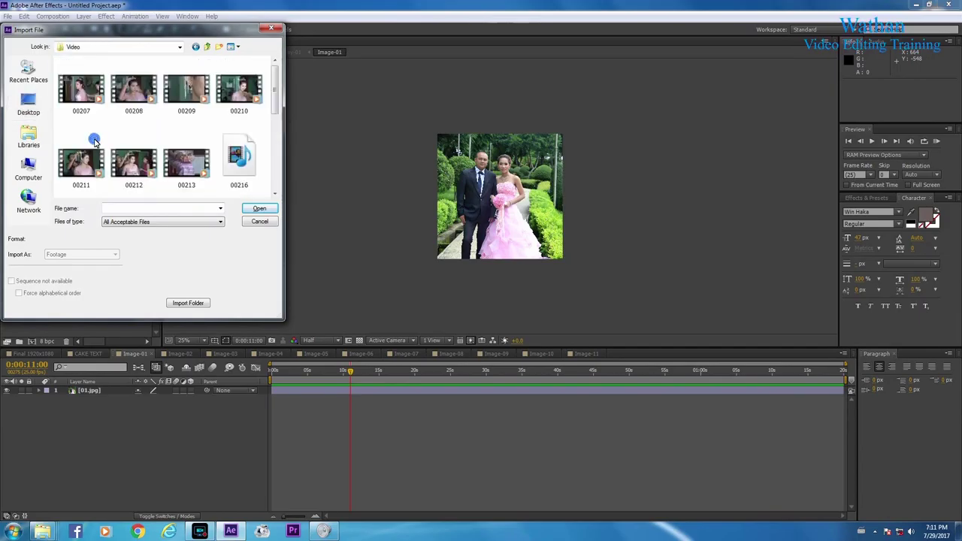
{"action": "left_click", "coordinate": [91, 92]}
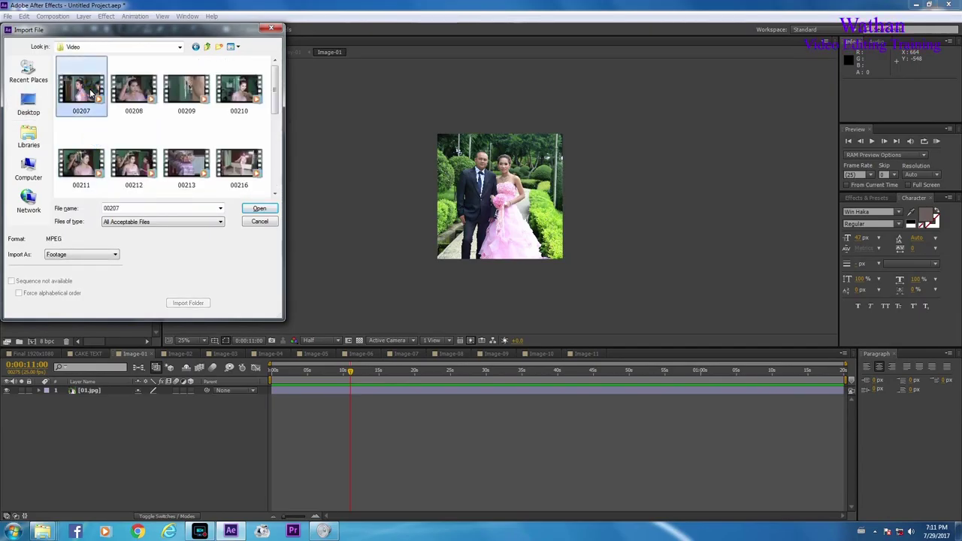
{"action": "key", "text": "ctrl+a"}
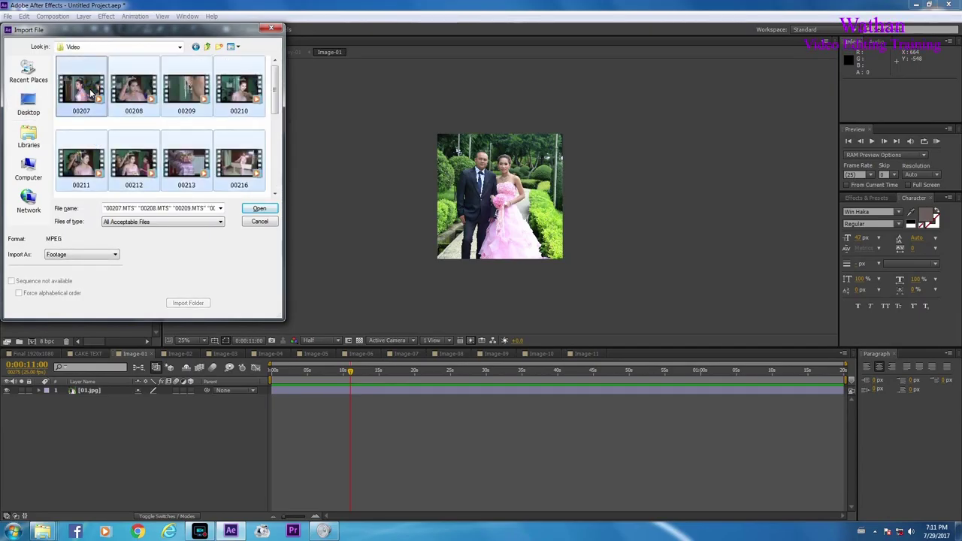
{"action": "left_click", "coordinate": [265, 208]}
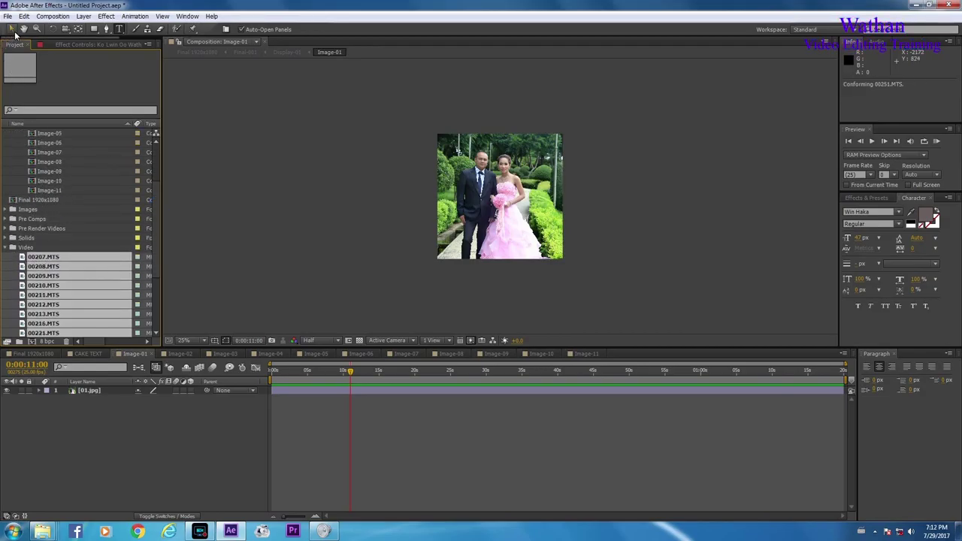
Add clip 00207.MTS as a layer above 01.jpg in Image-01 and move the time to 0:00:04:12.
{"action": "left_click", "coordinate": [9, 264]}
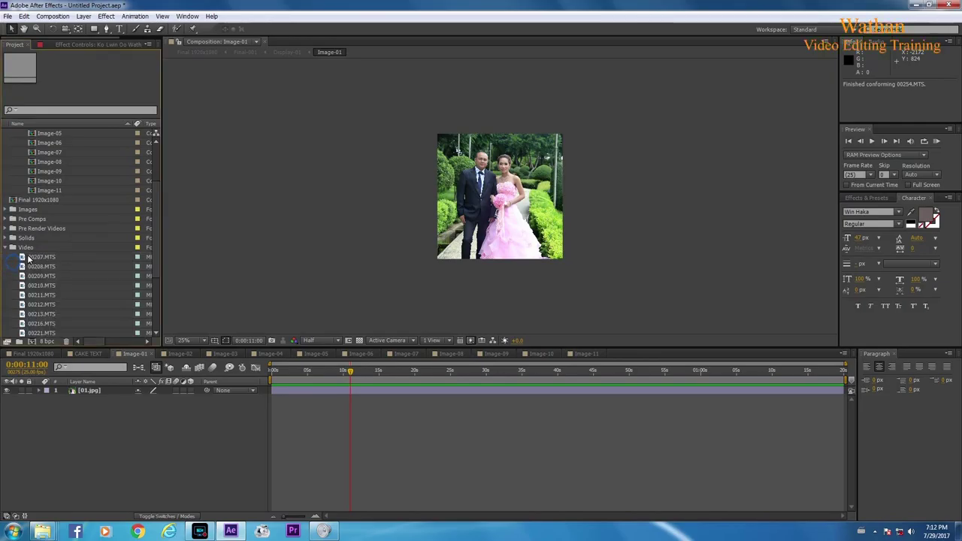
{"action": "left_click", "coordinate": [30, 258]}
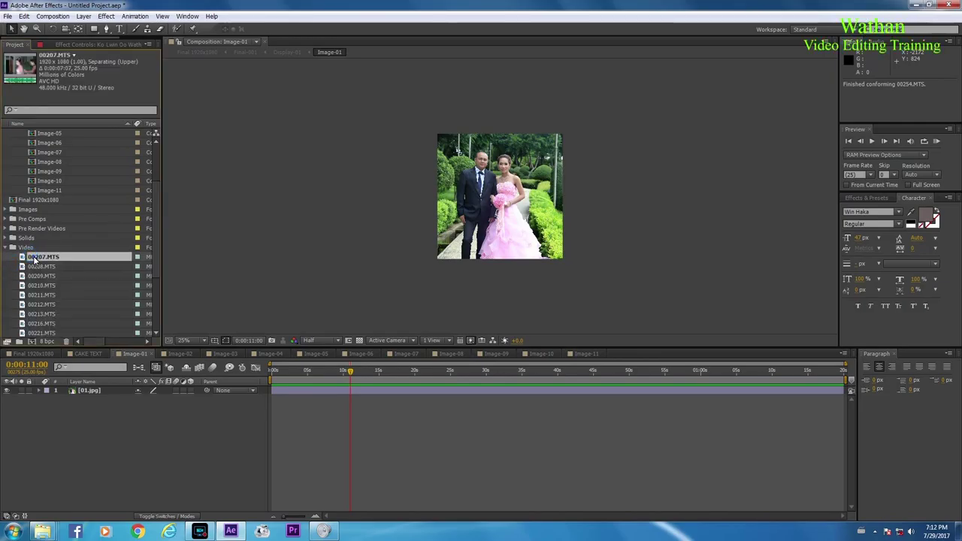
{"action": "left_click_drag", "start_coordinate": [34, 260], "coordinate": [505, 200]}
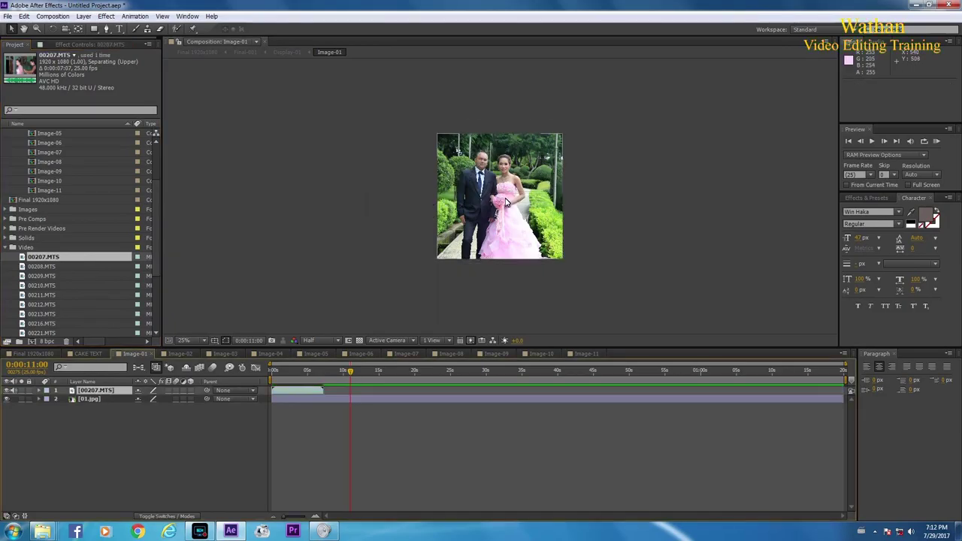
{"action": "left_click", "coordinate": [305, 374]}
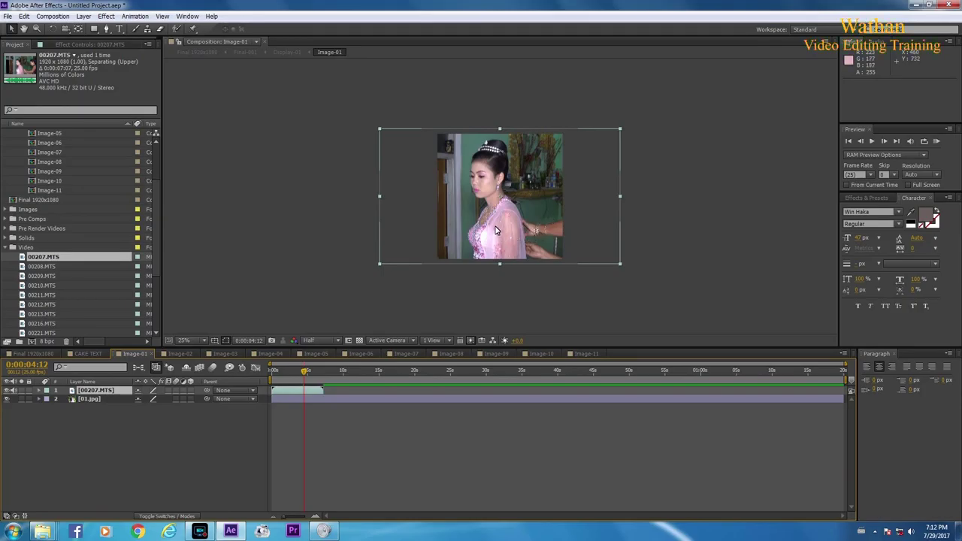
Try scaling the 00207.MTS layer with Fit to Comp, then Fit to Comp Width.
{"action": "right_click", "coordinate": [518, 158]}
{"action": "mouse_move", "coordinate": [544, 188]}
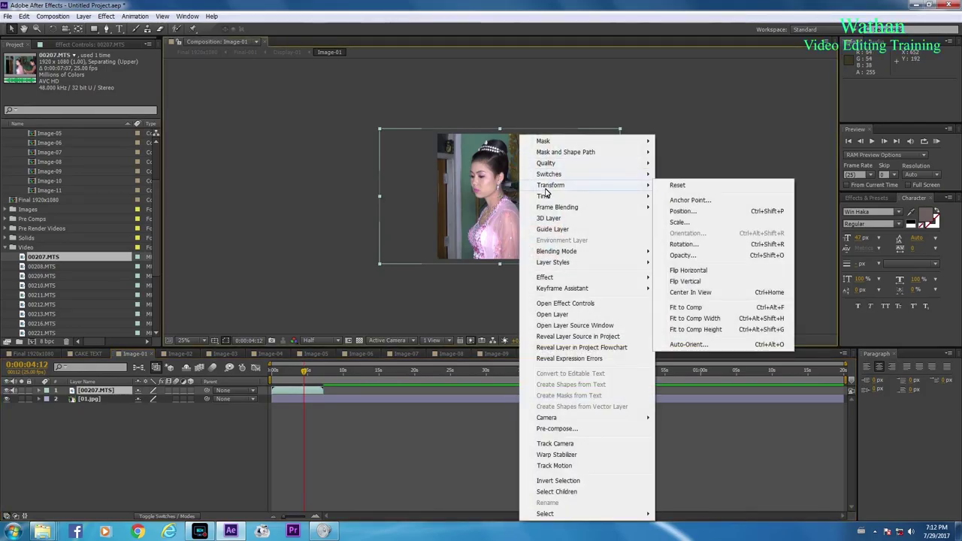
{"action": "left_click", "coordinate": [686, 308]}
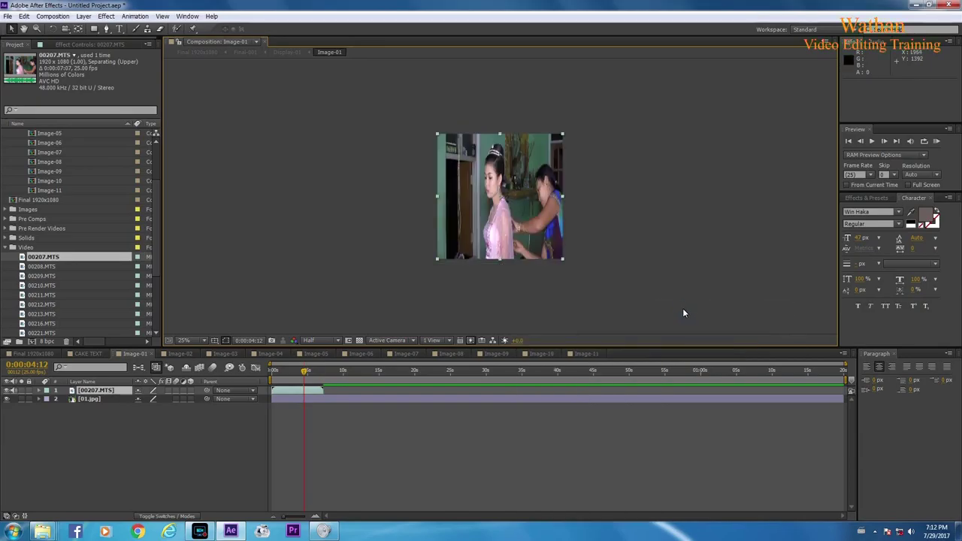
{"action": "right_click", "coordinate": [531, 172]}
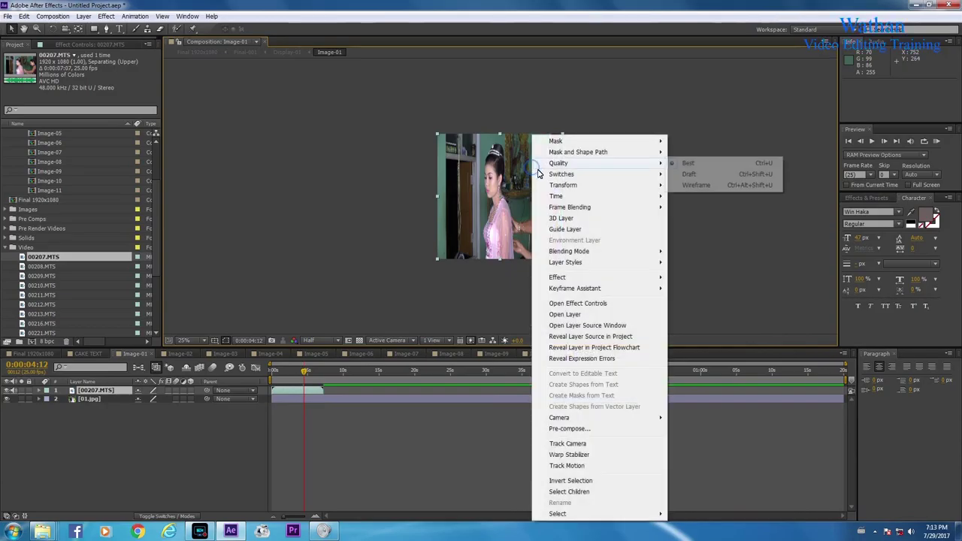
{"action": "mouse_move", "coordinate": [578, 186]}
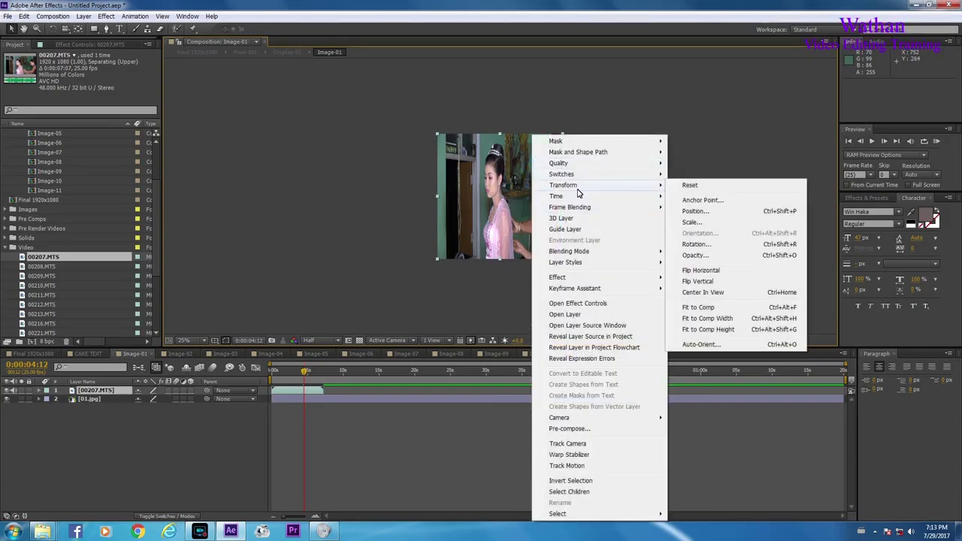
{"action": "left_click", "coordinate": [718, 319]}
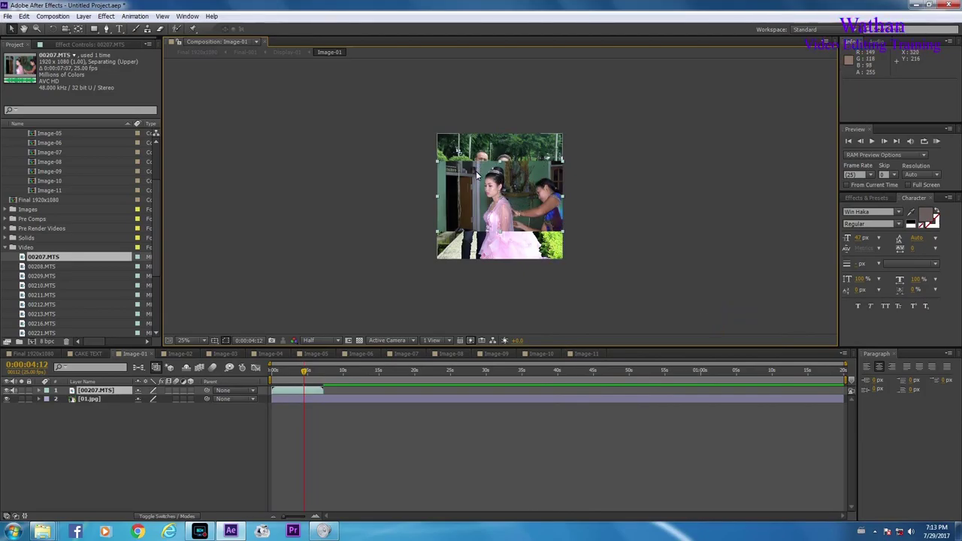
Settle on Fit to Comp Height for the layer and scrub to where the clip ends.
{"action": "right_click", "coordinate": [527, 189]}
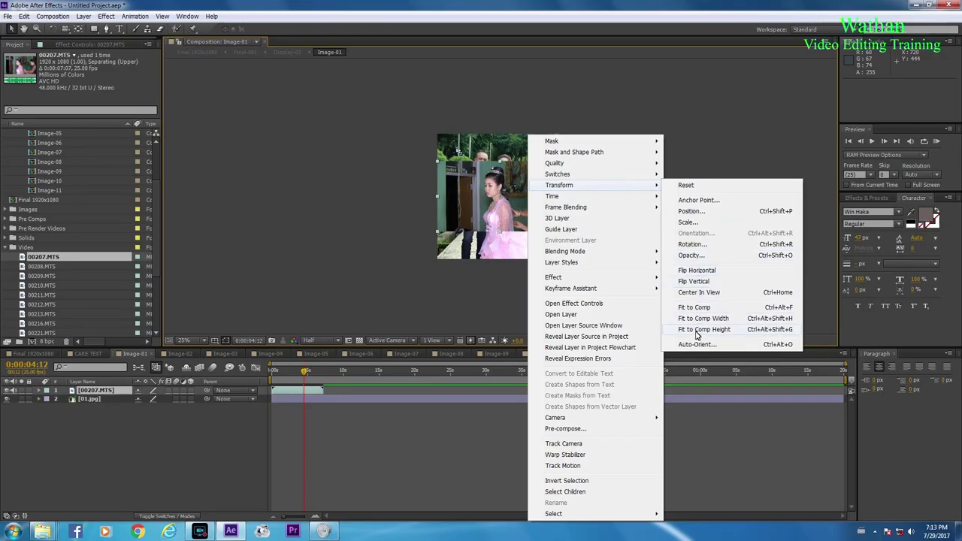
{"action": "left_click", "coordinate": [697, 332]}
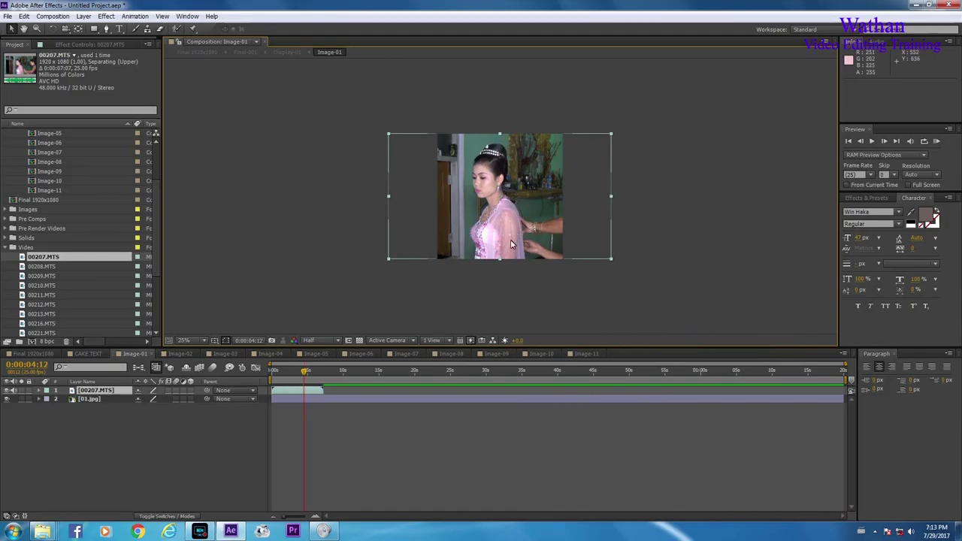
{"action": "right_click", "coordinate": [536, 175]}
{"action": "mouse_move", "coordinate": [561, 185]}
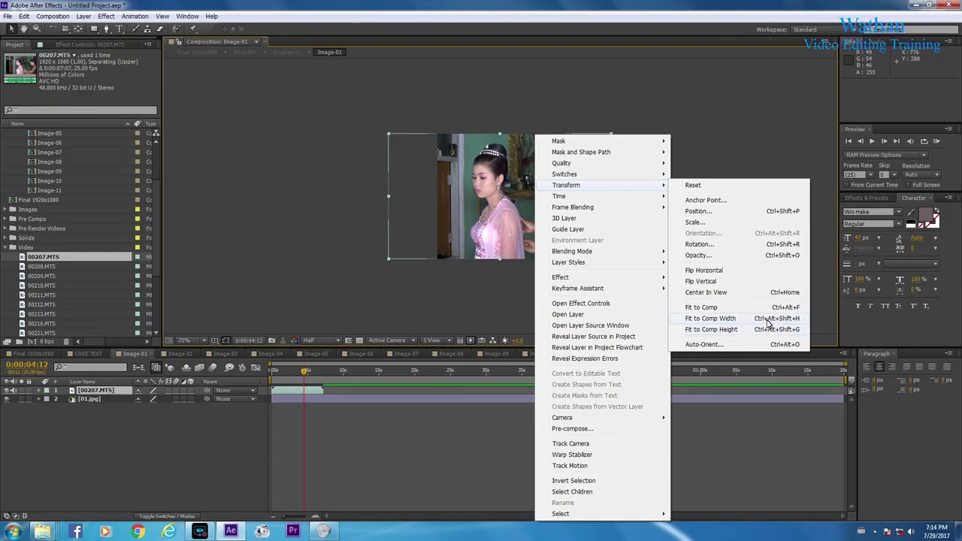
{"action": "left_click", "coordinate": [513, 218]}
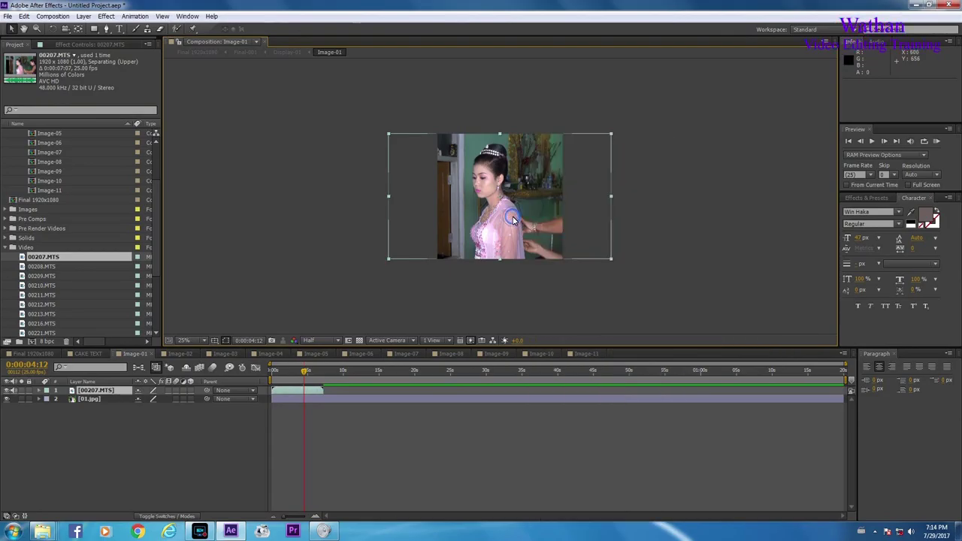
{"action": "mouse_move", "coordinate": [303, 376]}
{"action": "left_mouse_down"}
{"action": "mouse_move", "coordinate": [339, 375]}
{"action": "mouse_move", "coordinate": [307, 384]}
{"action": "left_mouse_up"}
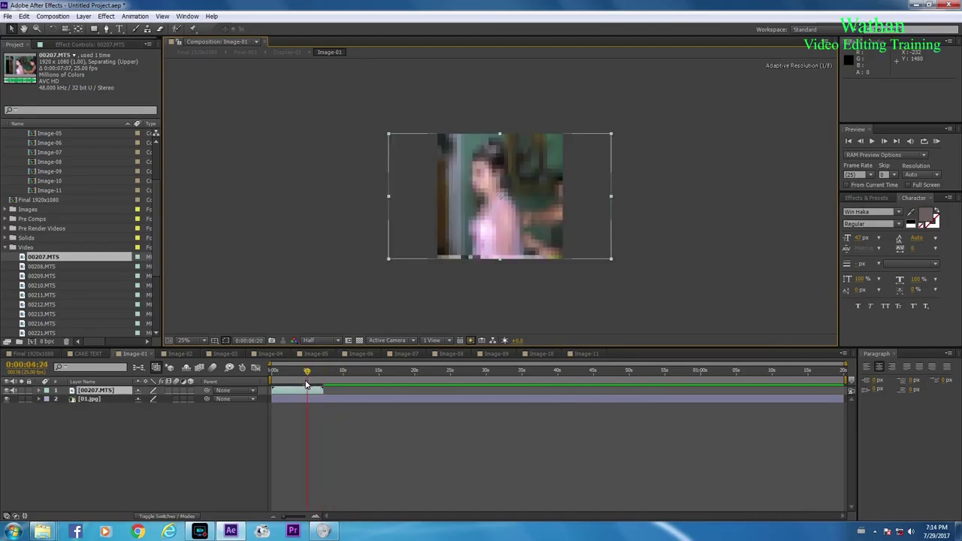
Duplicate and offset the 00207.MTS layer, then undo the accidental copy.
{"action": "left_click", "coordinate": [308, 389]}
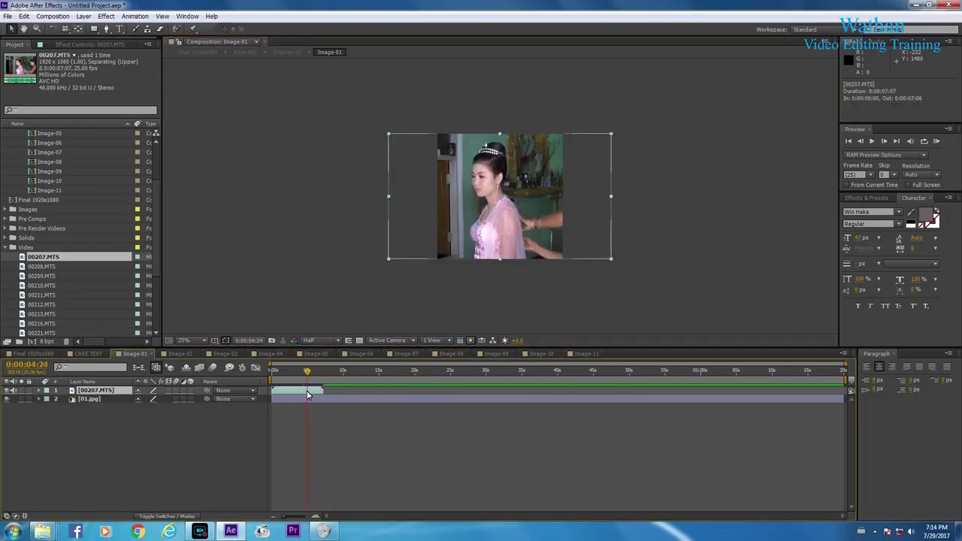
{"action": "key", "text": "ctrl+d"}
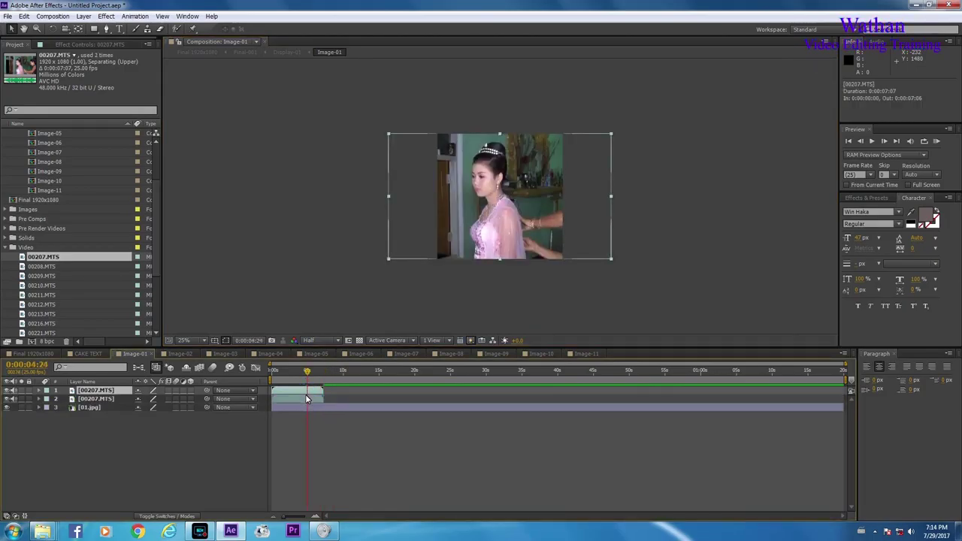
{"action": "left_click_drag", "start_coordinate": [311, 398], "coordinate": [366, 398]}
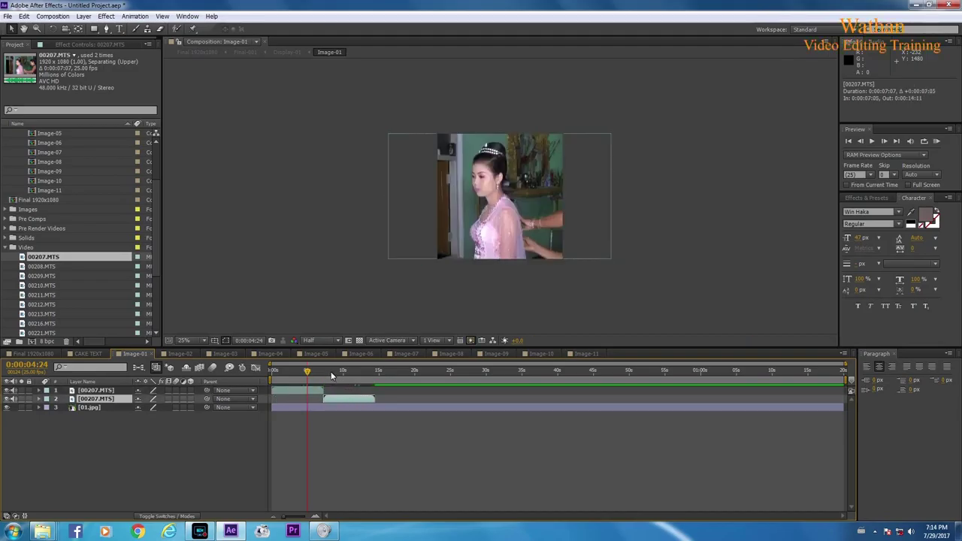
{"action": "left_click", "coordinate": [333, 399]}
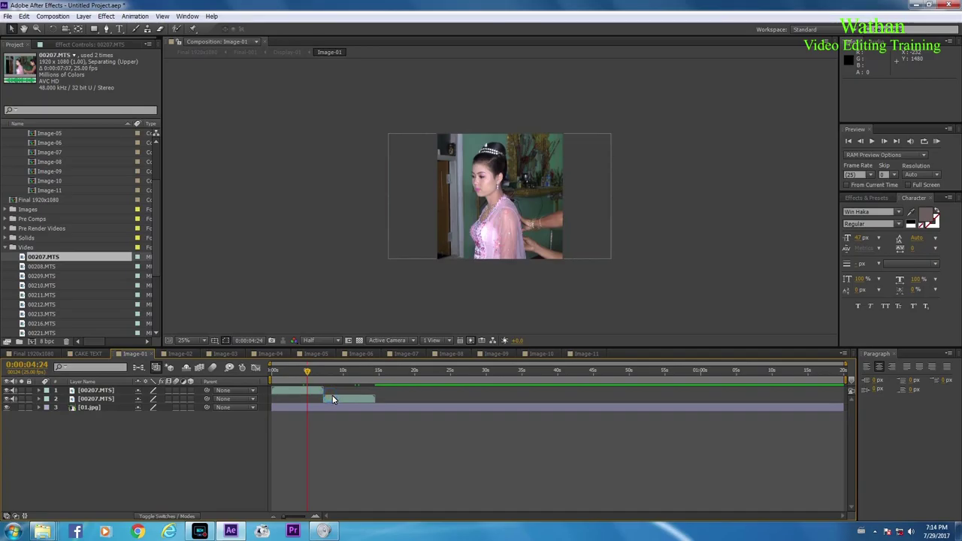
{"action": "key", "text": "ctrl+z"}
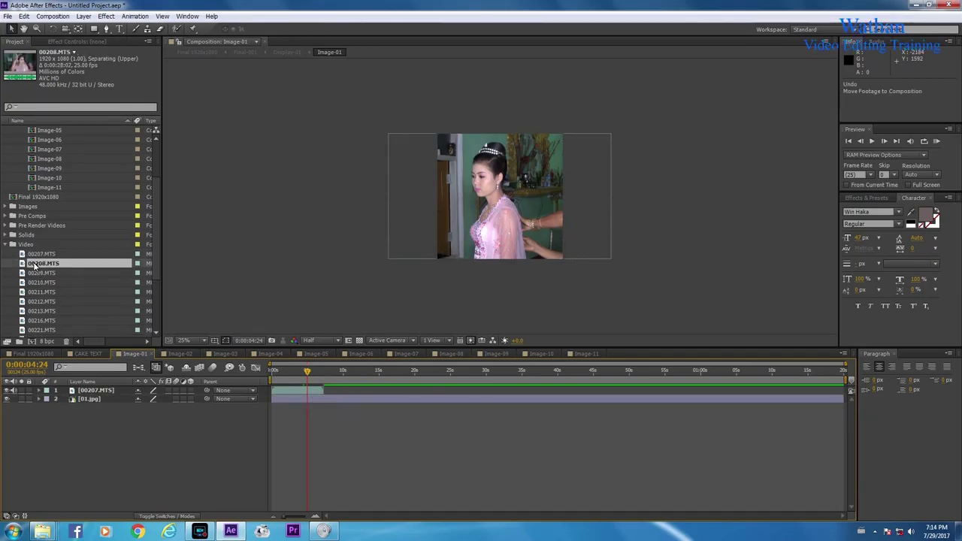
Add 00208.MTS fitted to the frame, start it after 00207, and add 00209.MTS on top.
{"action": "left_click_drag", "start_coordinate": [34, 265], "coordinate": [505, 205]}
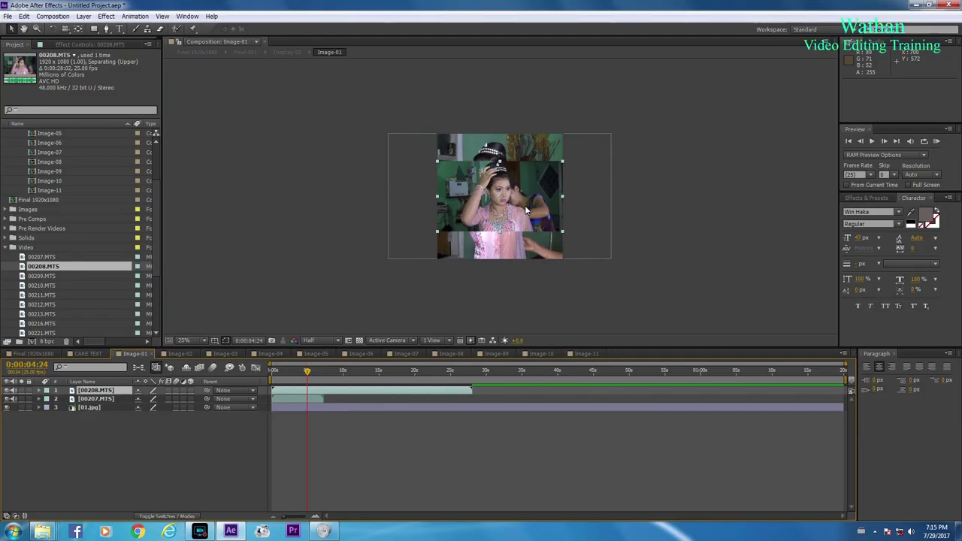
{"action": "key", "text": "ctrl+alt+f"}
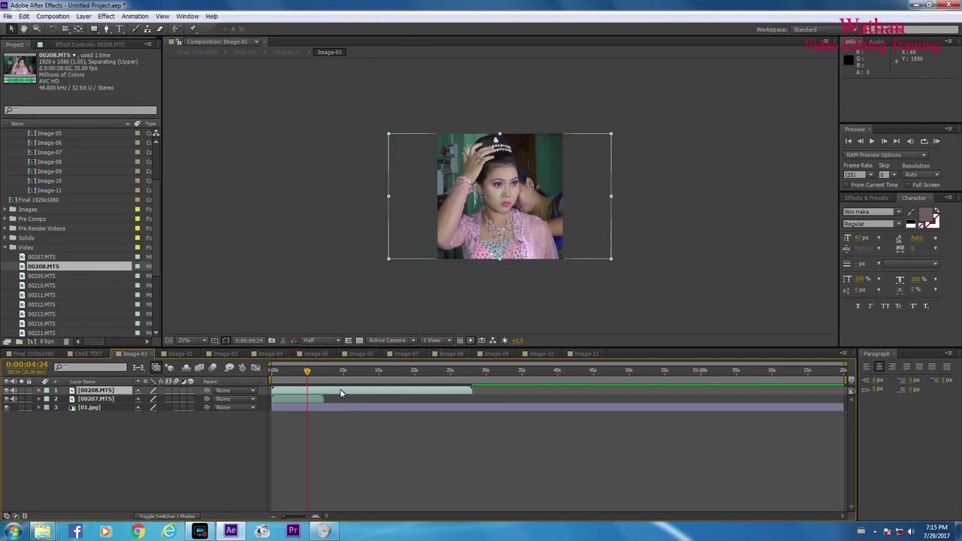
{"action": "left_click_drag", "start_coordinate": [339, 390], "coordinate": [390, 395]}
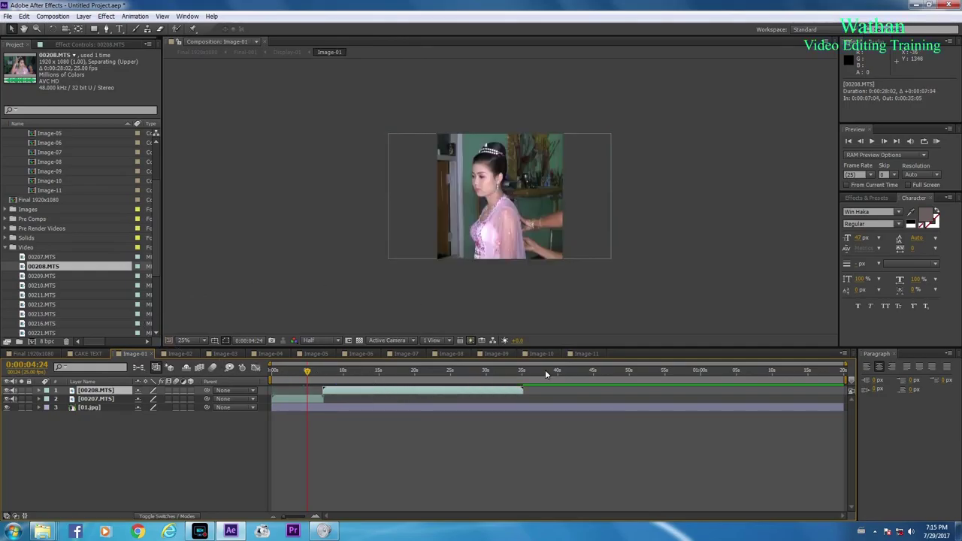
{"action": "left_click", "coordinate": [45, 276]}
{"action": "left_click_drag", "start_coordinate": [107, 275], "coordinate": [506, 199]}
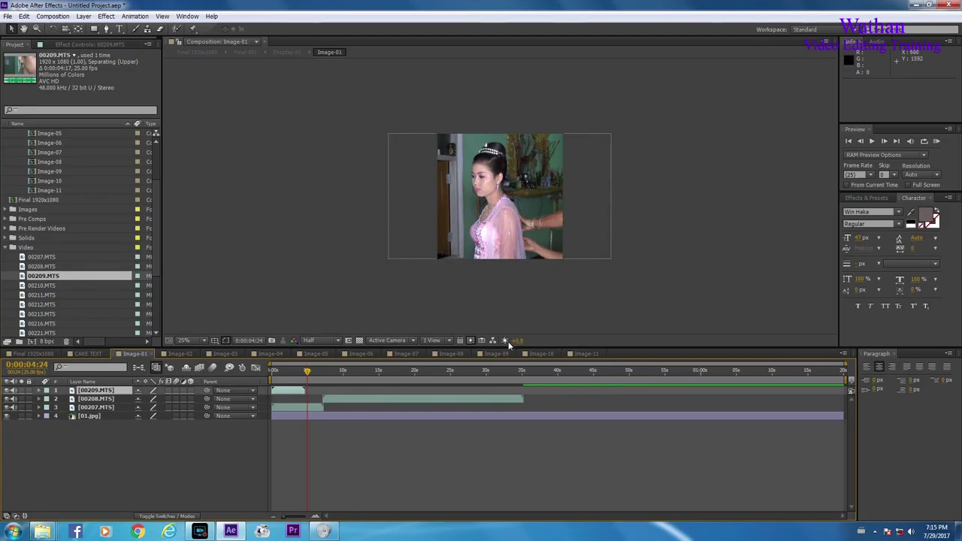
Shift the 00209.MTS layer to start right after 00208.MTS ends.
{"action": "left_click_drag", "start_coordinate": [311, 372], "coordinate": [298, 373]}
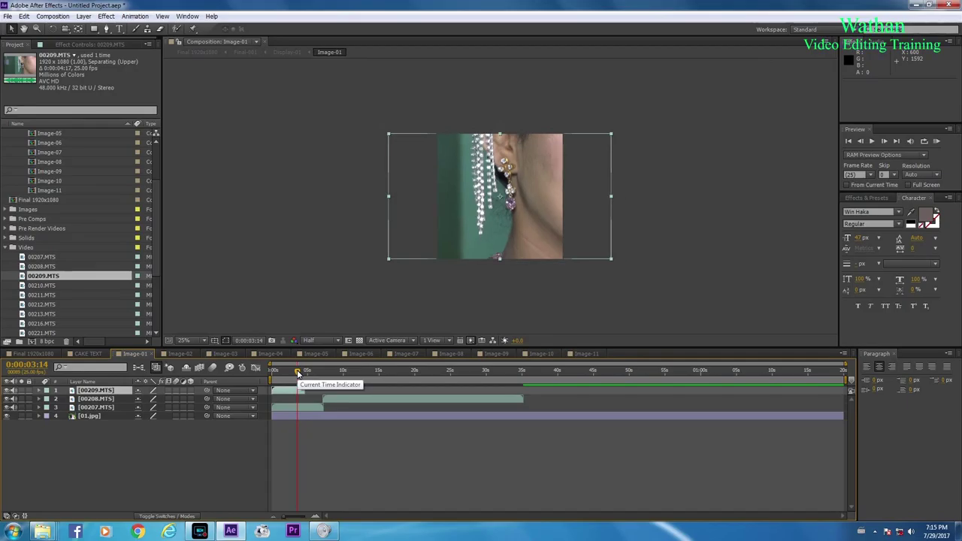
{"action": "left_click", "coordinate": [286, 392]}
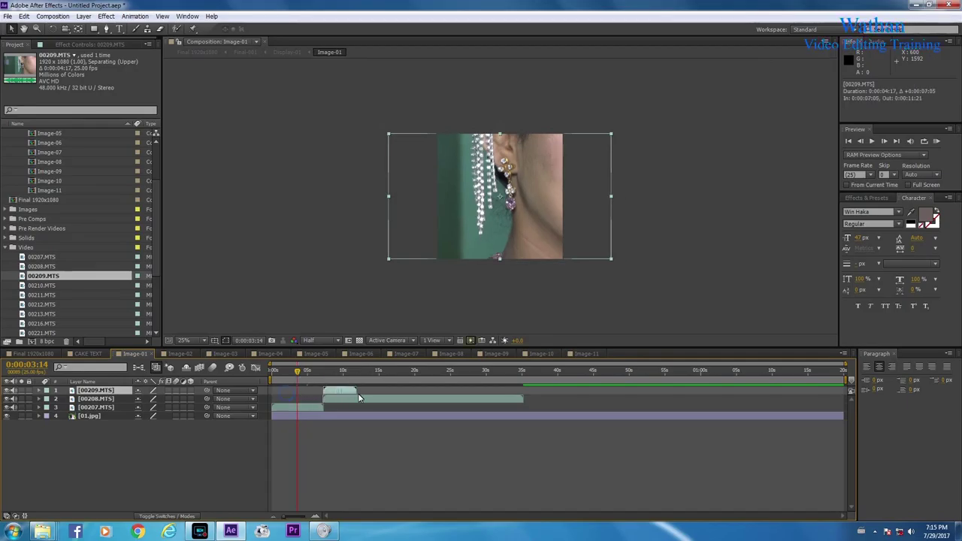
{"action": "left_click_drag", "start_coordinate": [347, 399], "coordinate": [521, 398]}
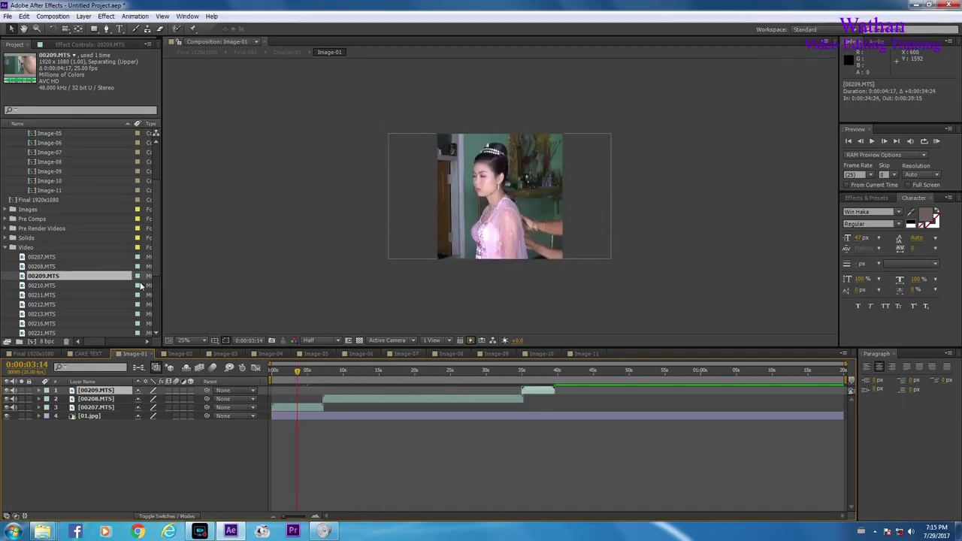
Add 00210.MTS fitted to the frame, start it after 00209, and add 00211.MTS on top.
{"action": "left_click", "coordinate": [42, 282]}
{"action": "left_click_drag", "start_coordinate": [43, 283], "coordinate": [502, 197]}
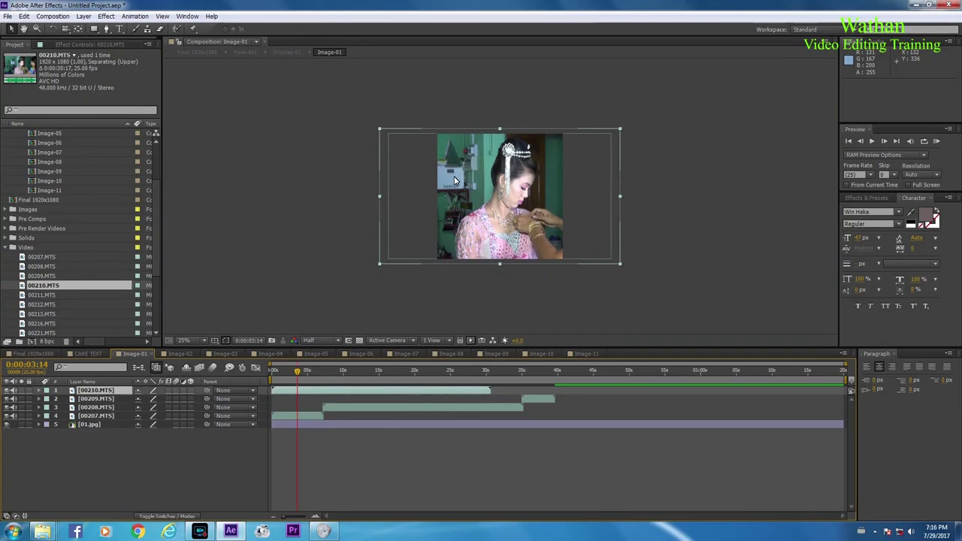
{"action": "key", "text": "ctrl+alt+f"}
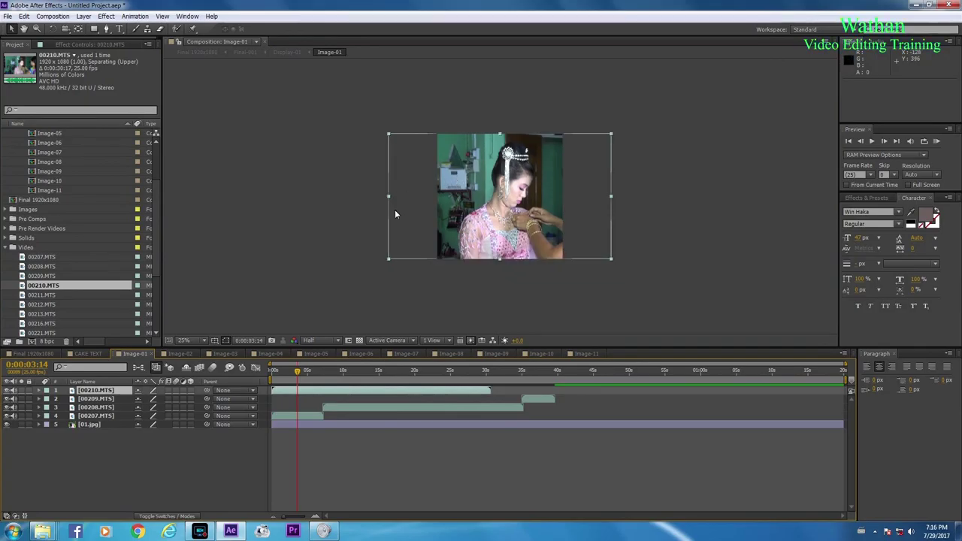
{"action": "left_click_drag", "start_coordinate": [433, 390], "coordinate": [707, 374]}
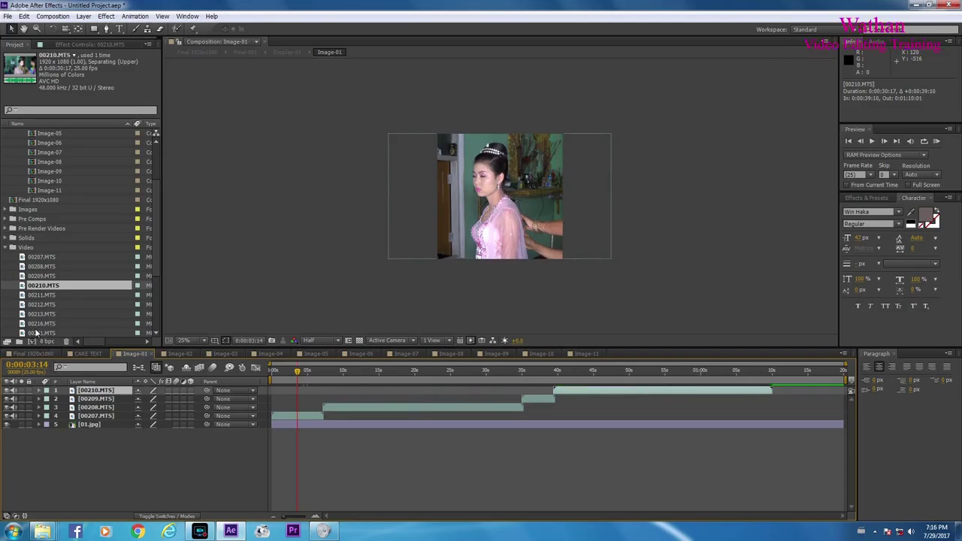
{"action": "left_click", "coordinate": [40, 296]}
{"action": "left_click_drag", "start_coordinate": [41, 298], "coordinate": [501, 203]}
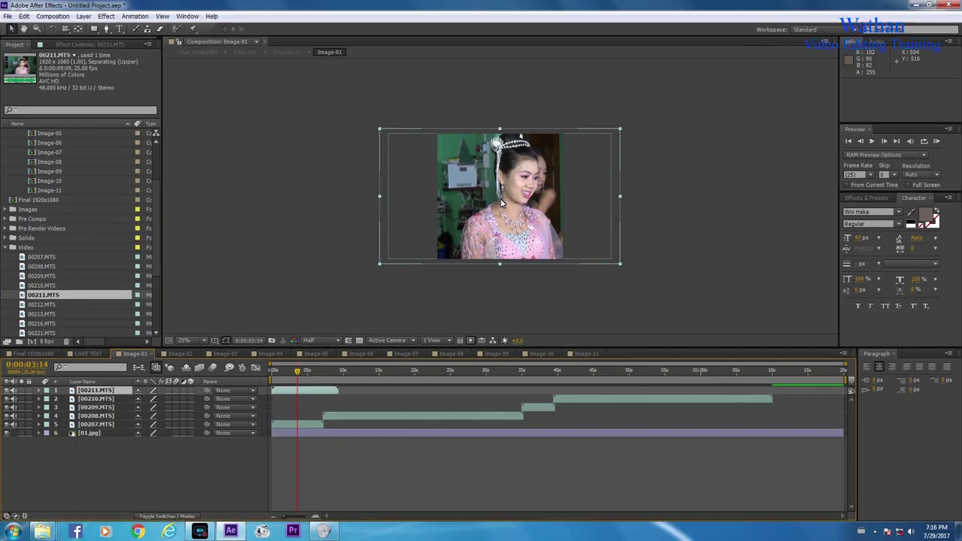
Place 00211.MTS last, close the gaps between clips 00209–00211, and preview around 13 seconds.
{"action": "key", "text": "ctrl+z"}
{"action": "key", "text": "ctrl+z"}
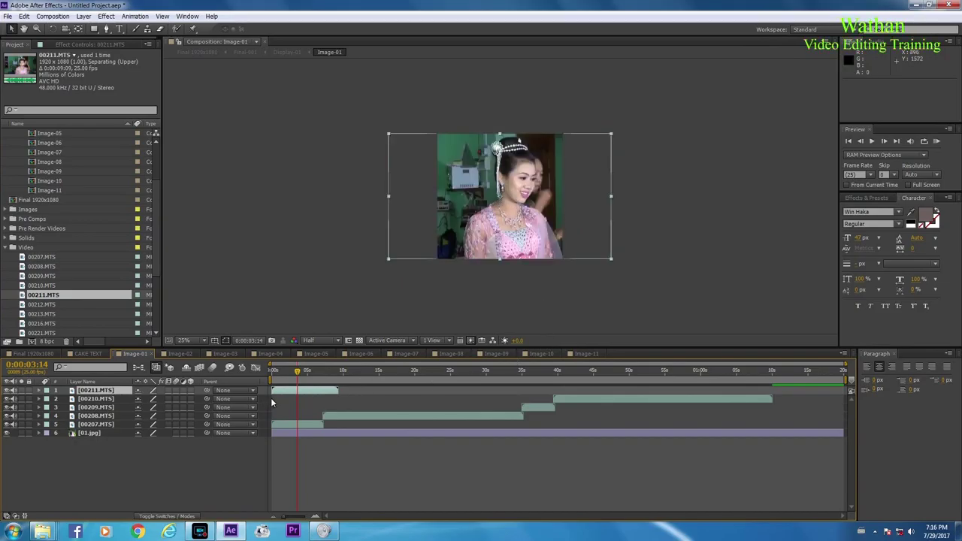
{"action": "left_click_drag", "start_coordinate": [294, 390], "coordinate": [796, 387]}
{"action": "left_click_drag", "start_coordinate": [647, 404], "coordinate": [651, 404]}
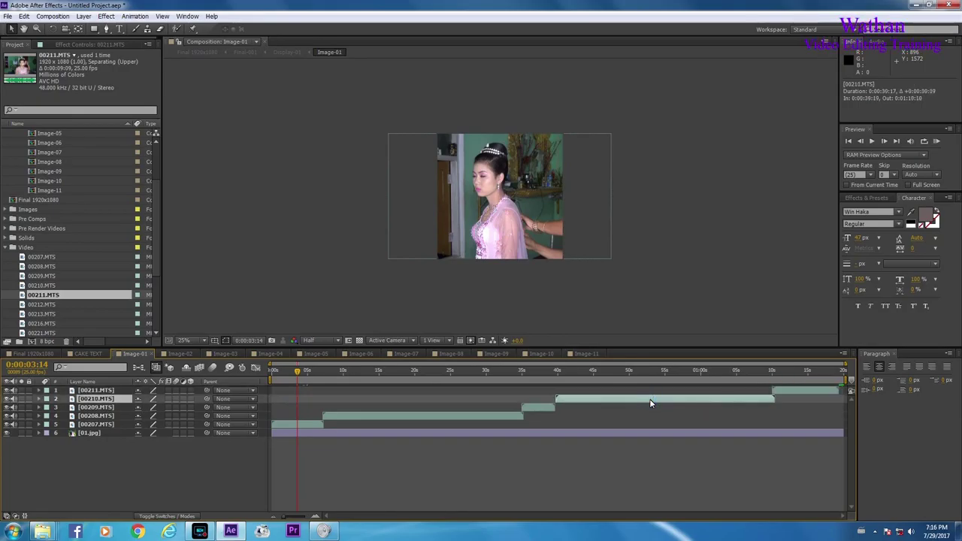
{"action": "left_click_drag", "start_coordinate": [542, 408], "coordinate": [544, 408]}
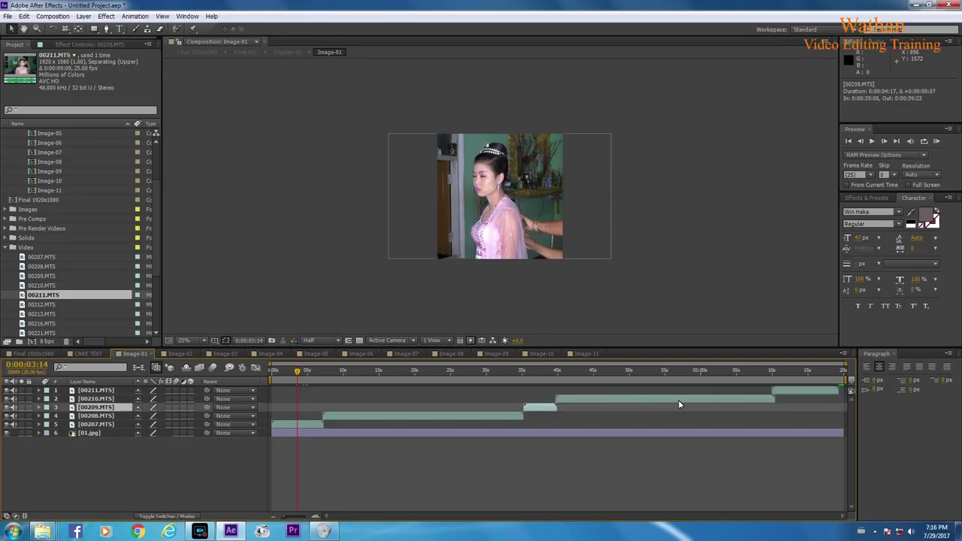
{"action": "left_click_drag", "start_coordinate": [790, 392], "coordinate": [791, 391]}
{"action": "left_click_drag", "start_coordinate": [298, 373], "coordinate": [370, 373]}
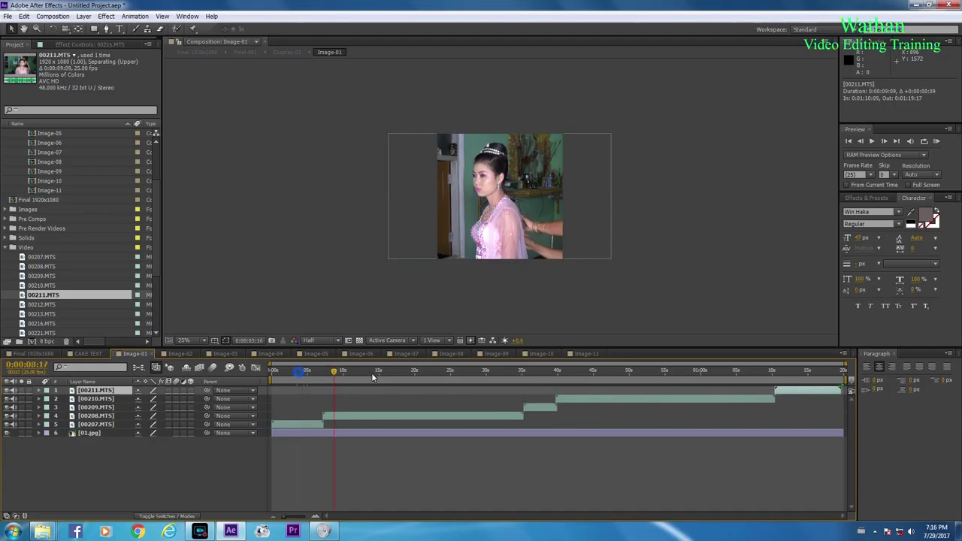
Switch to Image-02 and add clip 00212.MTS as a layer over its photo.
{"action": "left_click", "coordinate": [171, 359]}
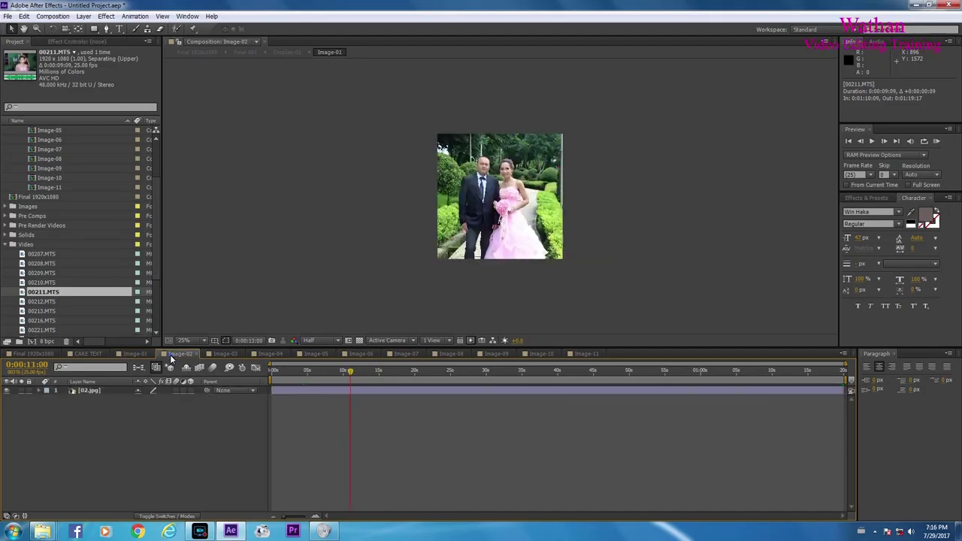
{"action": "left_click", "coordinate": [40, 303]}
{"action": "left_click_drag", "start_coordinate": [39, 302], "coordinate": [509, 199]}
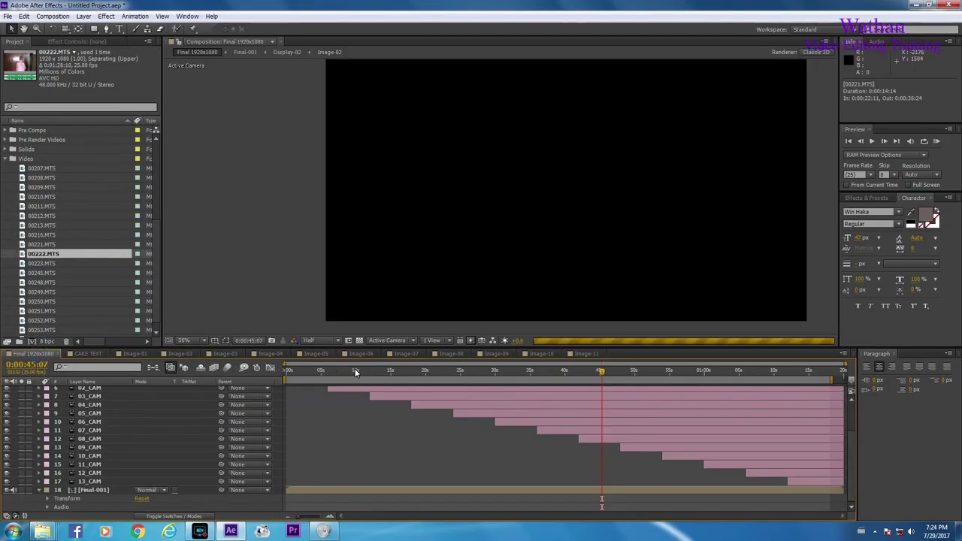
Scrub the Final 1920x1080 comp to 0:00:09:21, 0:00:07:08 and 0:00:12:13 to check the framed wedding clips.
{"action": "left_click", "coordinate": [356, 371]}
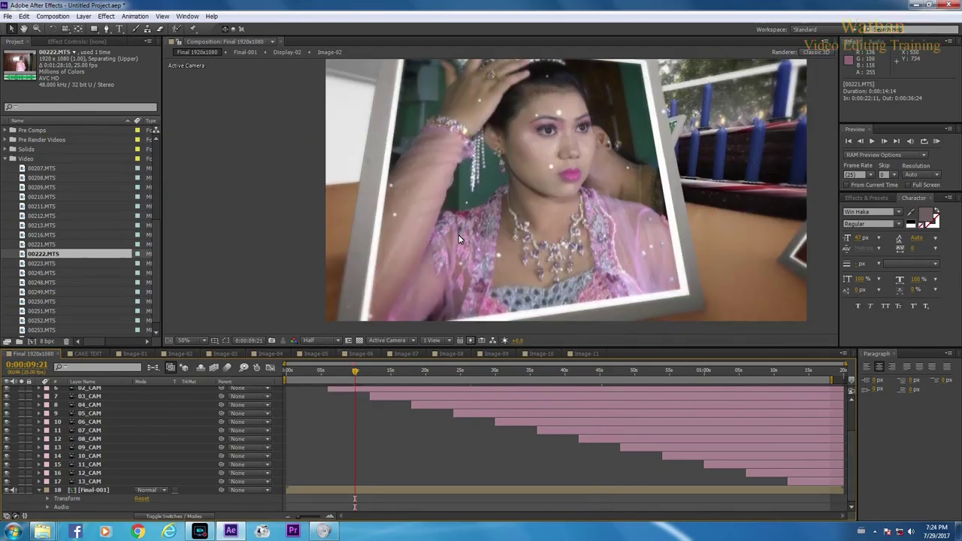
{"action": "left_click", "coordinate": [337, 371]}
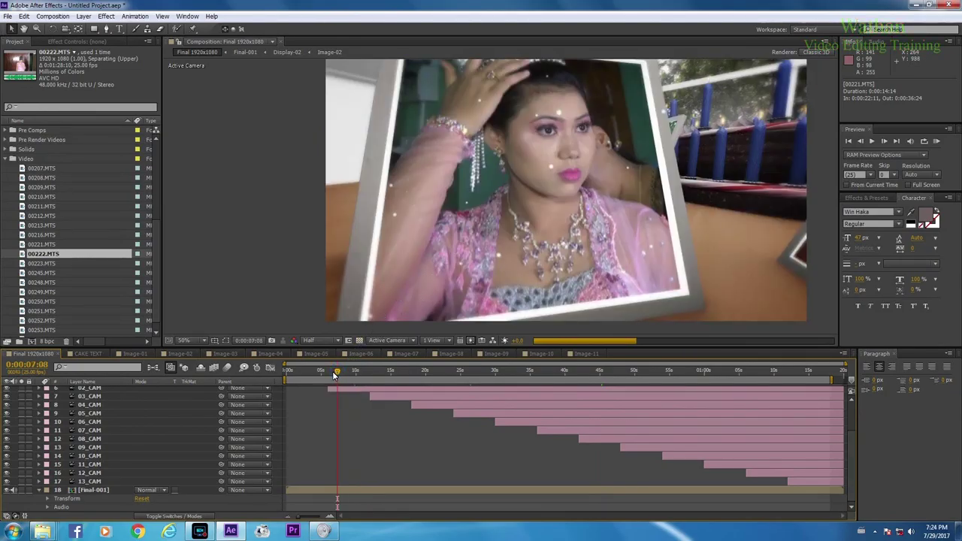
{"action": "left_click", "coordinate": [373, 371]}
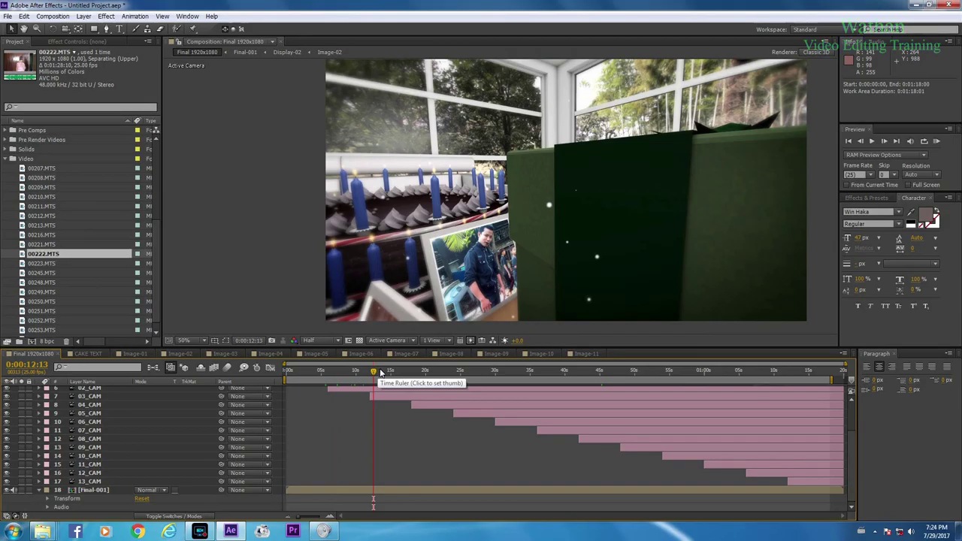